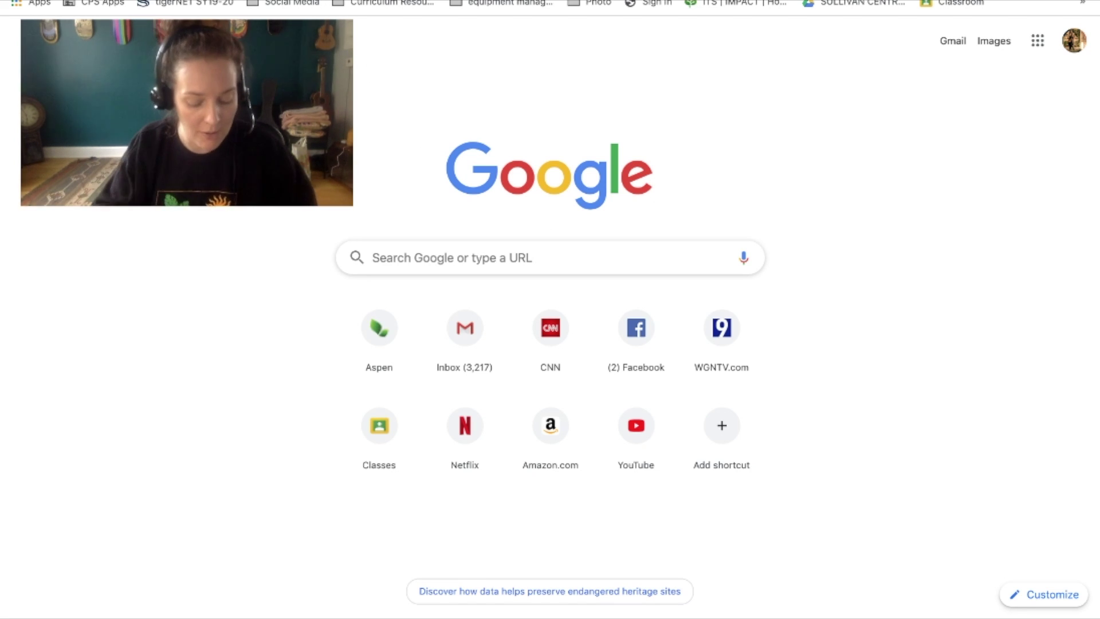
Search Google for 'google sites' and open the Google Sites website
{"action": "type", "text": "google sites"}
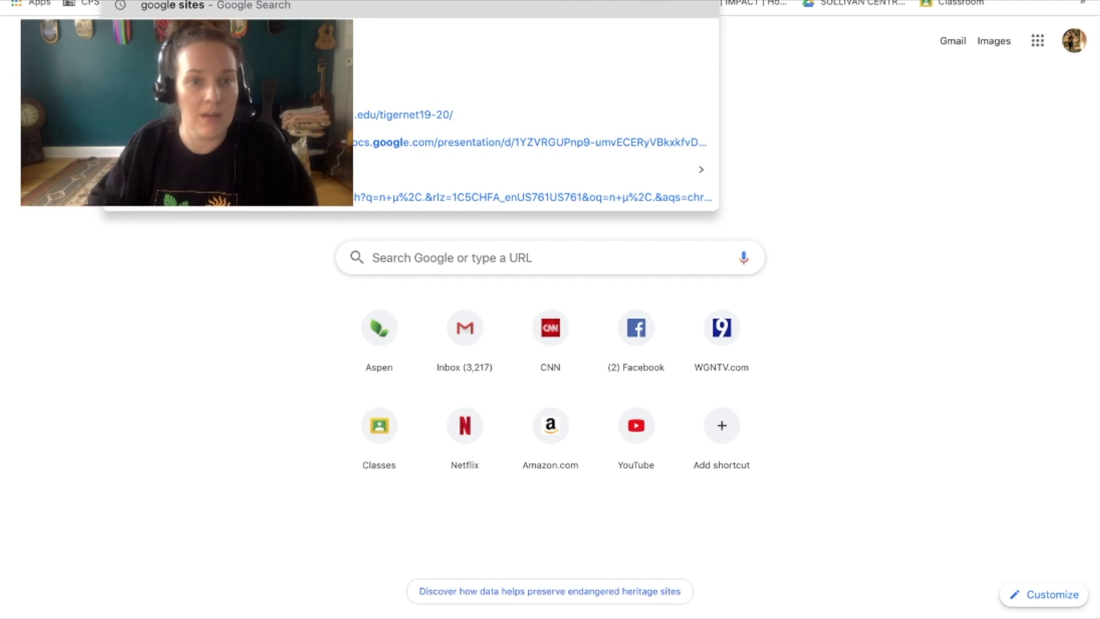
{"action": "key", "text": "Return"}
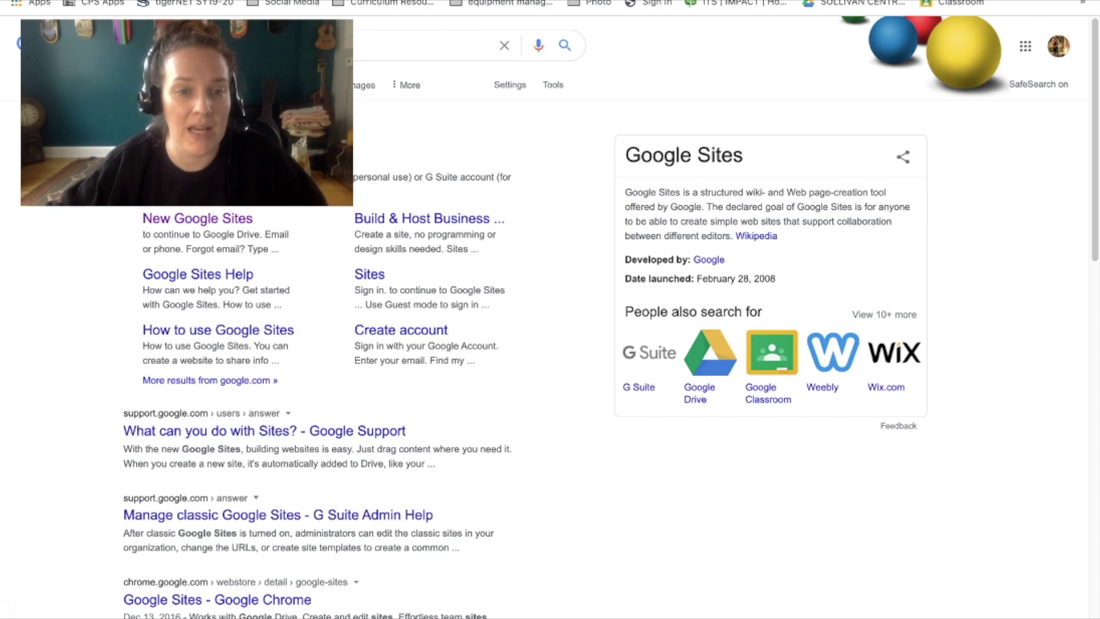
{"action": "left_click", "coordinate": [172, 144]}
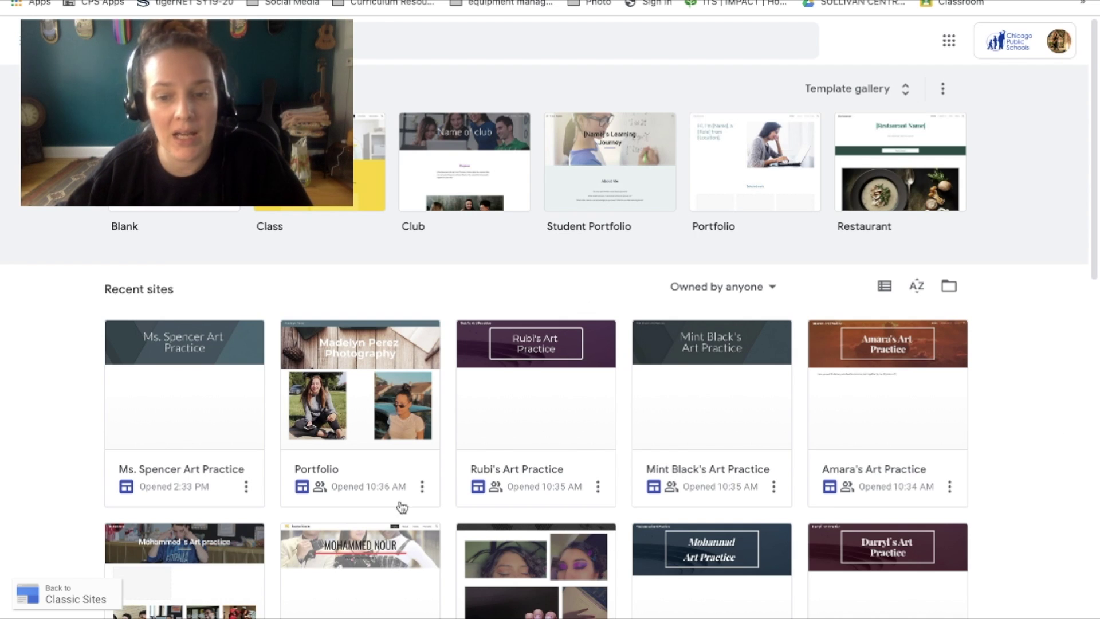
Scroll through the recent sites list to find the teacher's Art Practice site
{"action": "scroll", "coordinate": [730, 481], "scroll_direction": "down", "scroll_amount": 4}
{"action": "scroll", "coordinate": [730, 481], "scroll_direction": "down", "scroll_amount": 4}
{"action": "scroll", "coordinate": [728, 479], "scroll_direction": "up", "scroll_amount": 8}
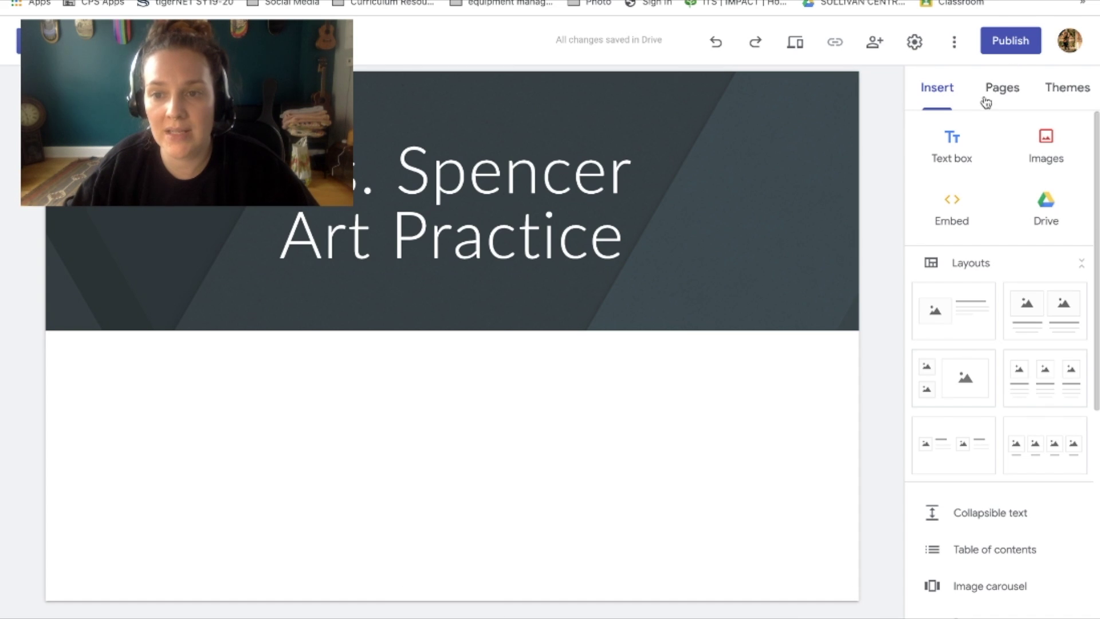
Rename the Home page to 'About Me' in its page properties
{"action": "left_click", "coordinate": [1002, 91]}
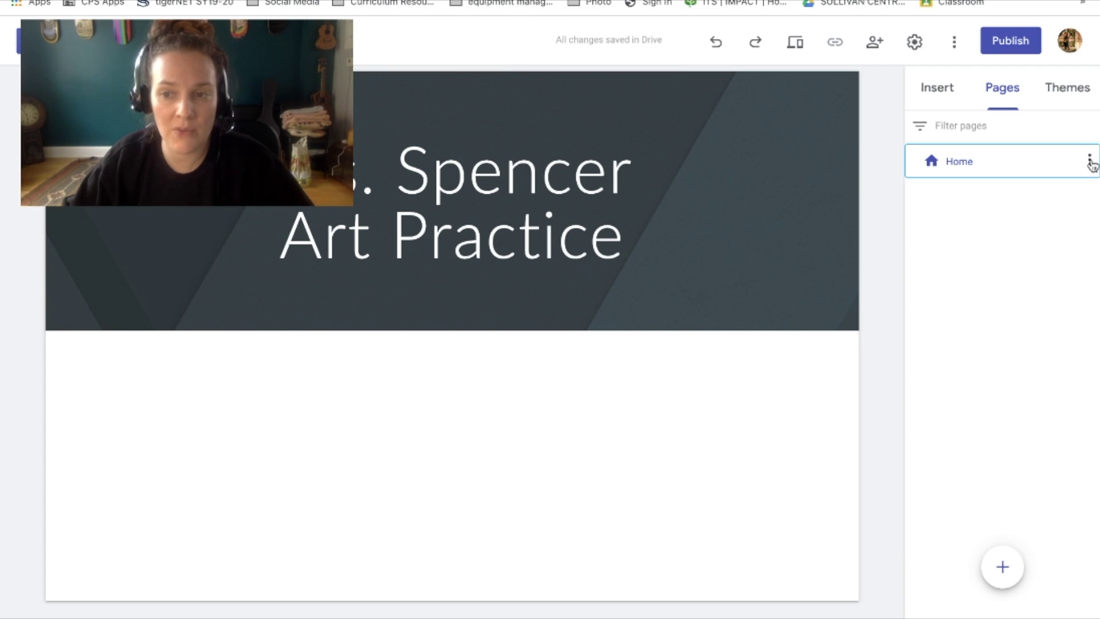
{"action": "left_click", "coordinate": [1090, 162]}
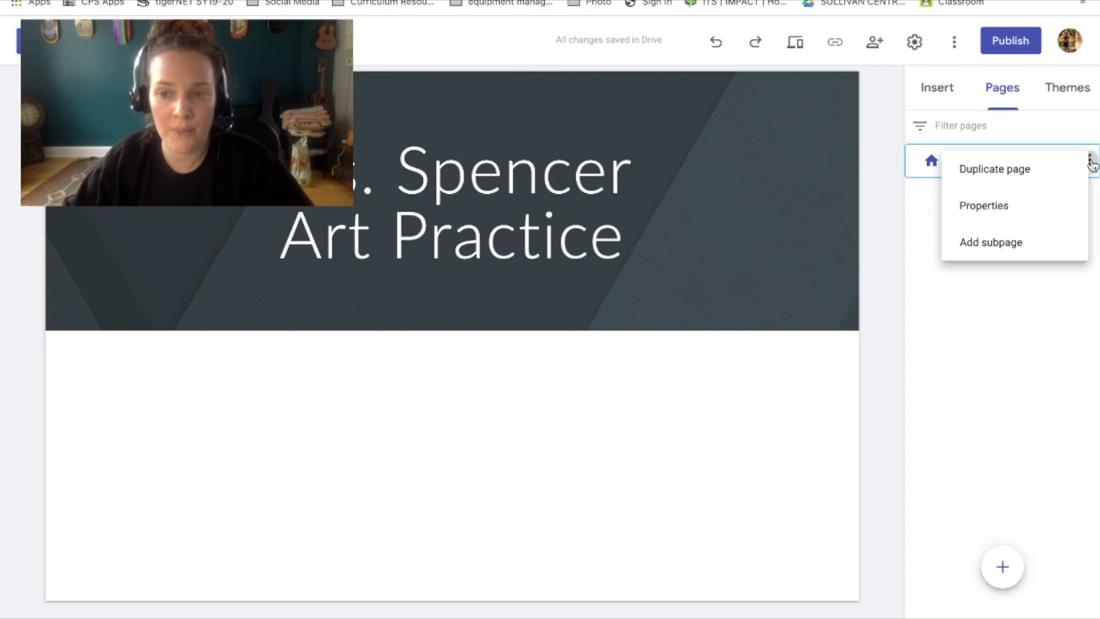
{"action": "left_click", "coordinate": [1046, 200]}
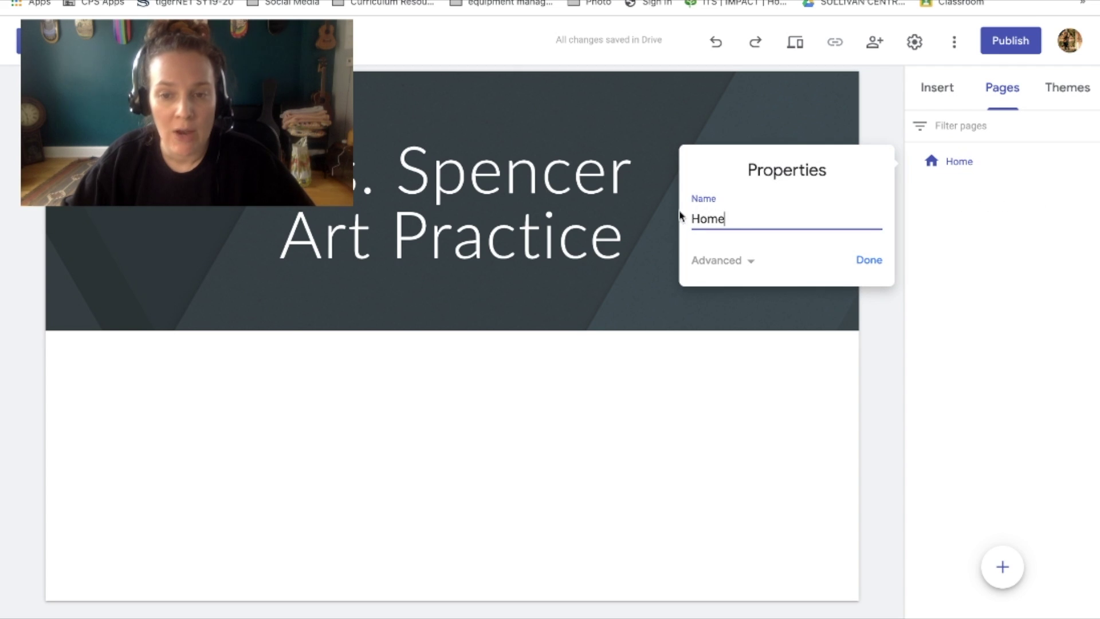
{"action": "left_click_drag", "start_coordinate": [739, 219], "coordinate": [667, 218]}
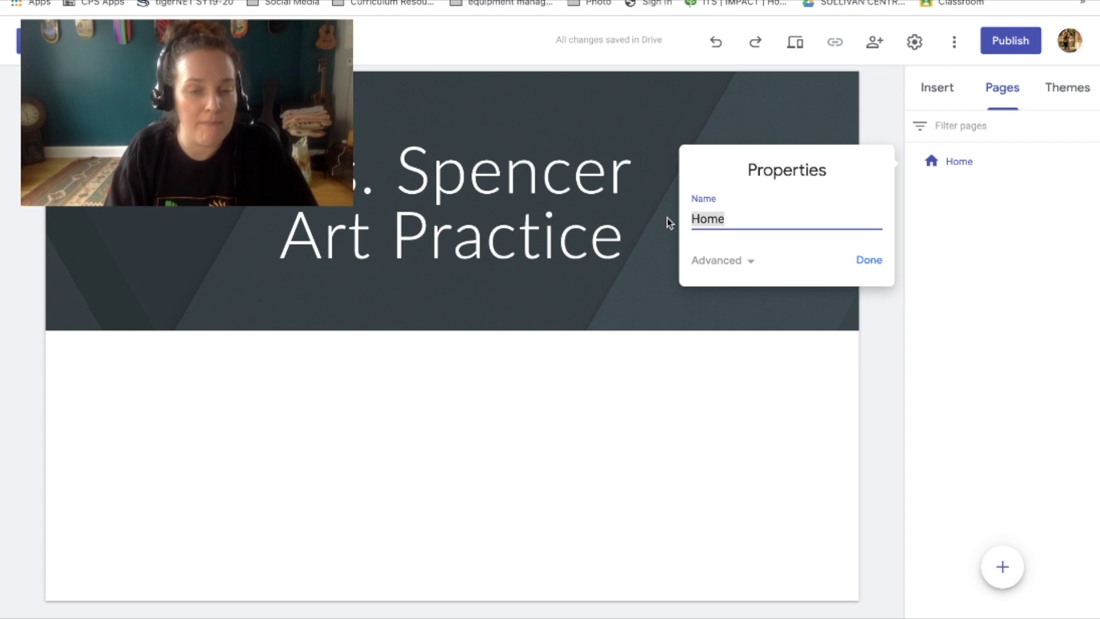
{"action": "type", "text": "Ab"}
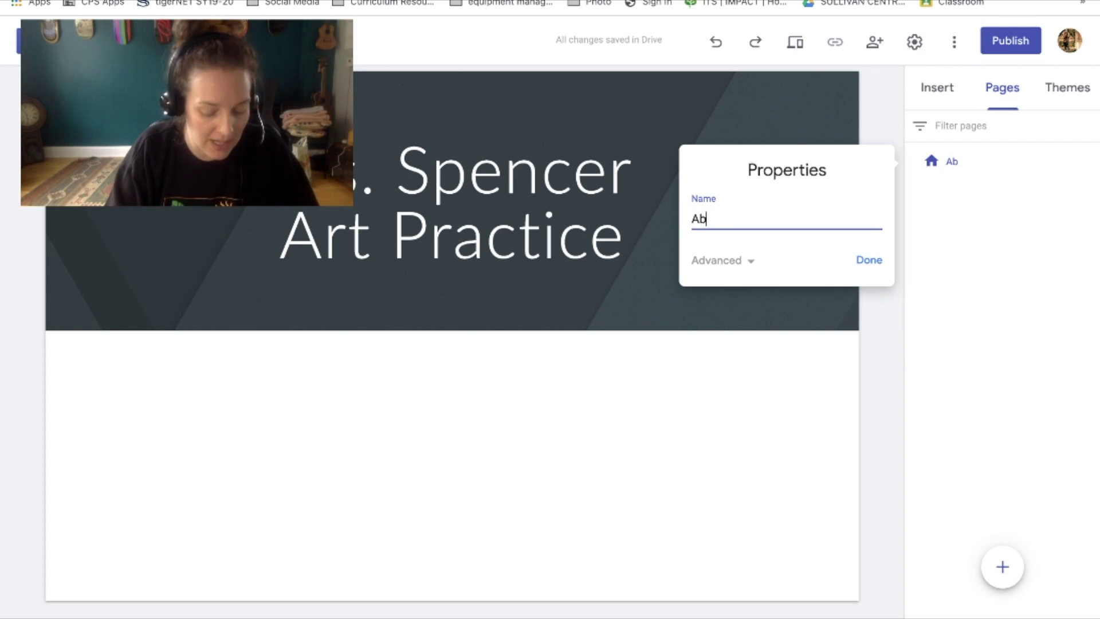
{"action": "type", "text": "out Me"}
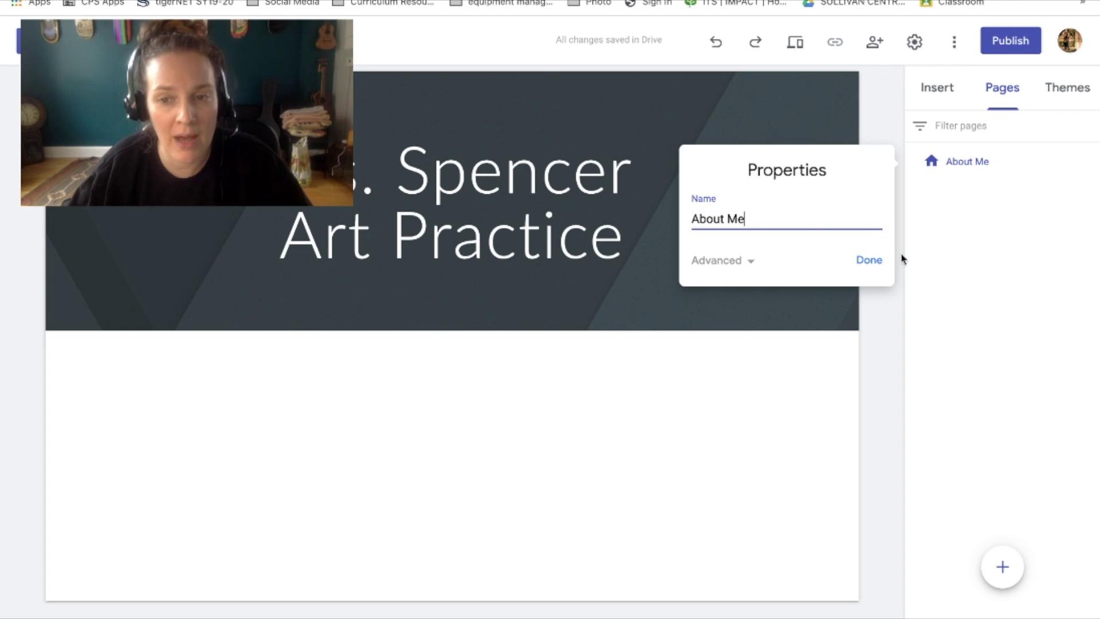
{"action": "left_click", "coordinate": [862, 267]}
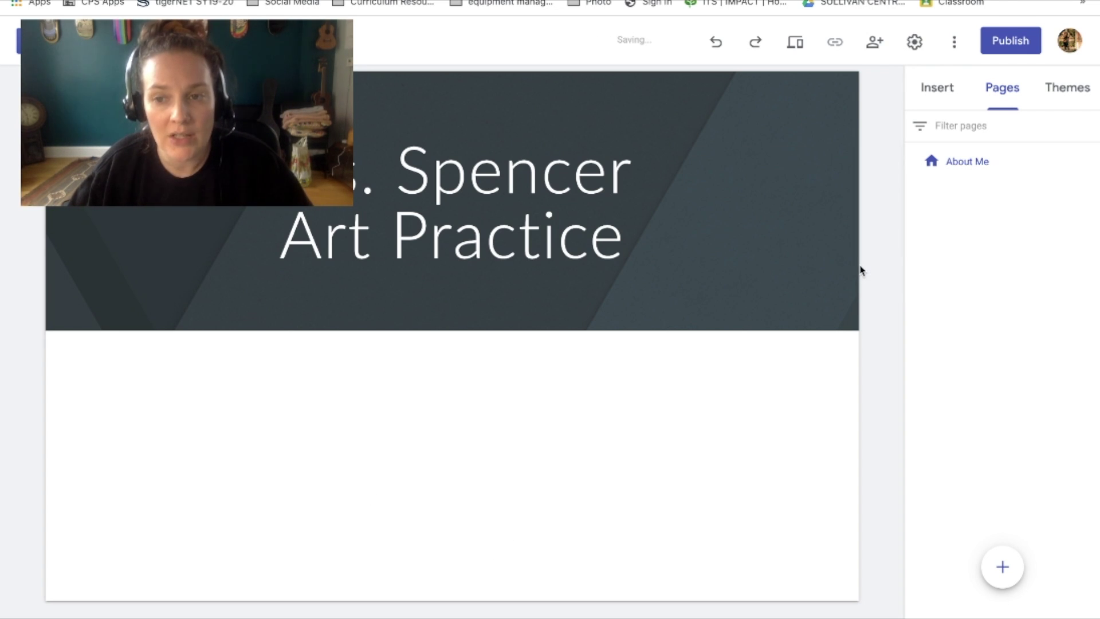
Create a new page named 'Resources'
{"action": "mouse_move", "coordinate": [983, 593]}
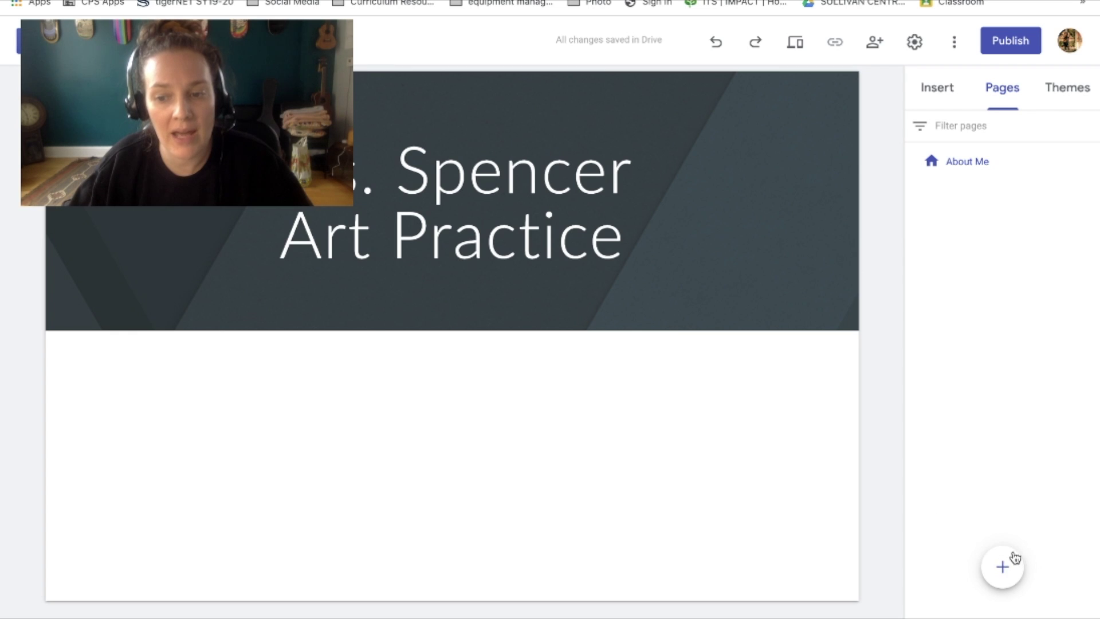
{"action": "mouse_move", "coordinate": [1004, 568]}
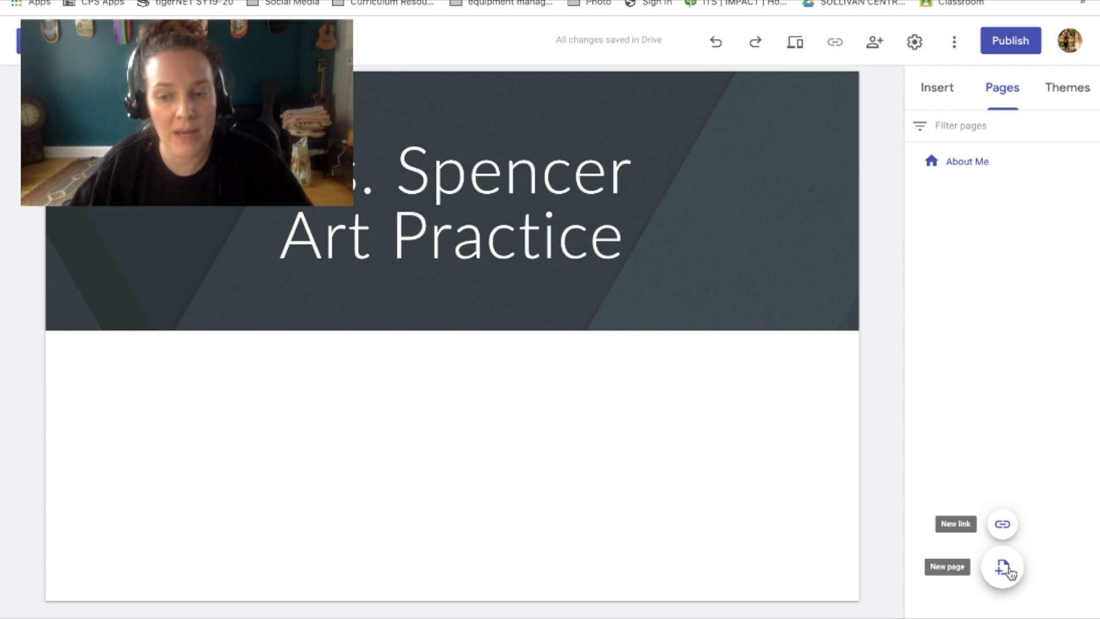
{"action": "left_click", "coordinate": [1004, 569]}
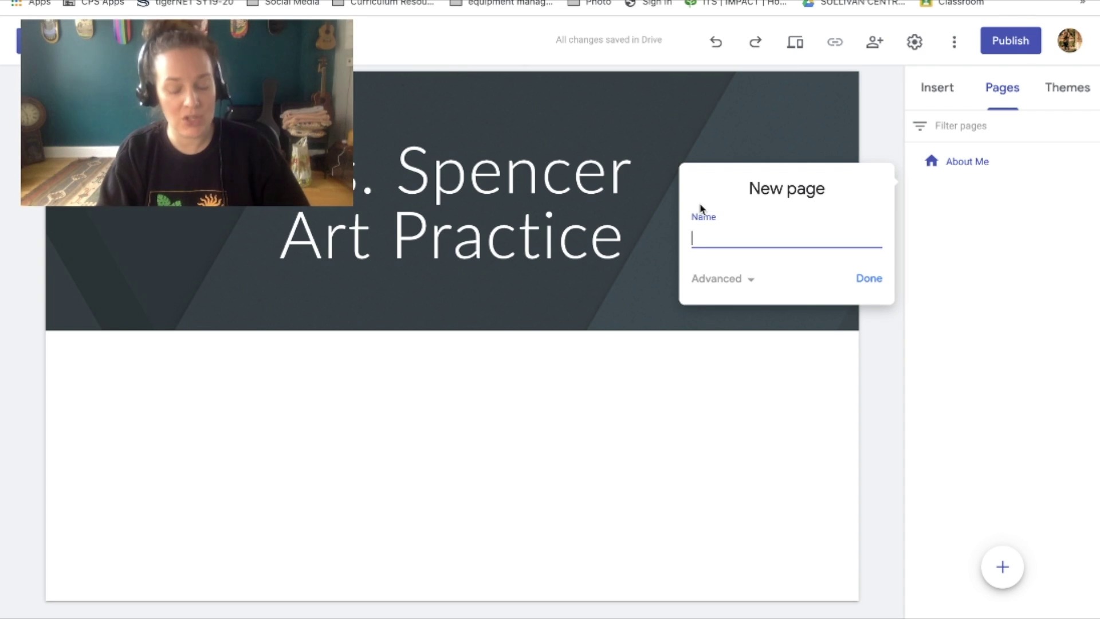
{"action": "type", "text": "Resou"}
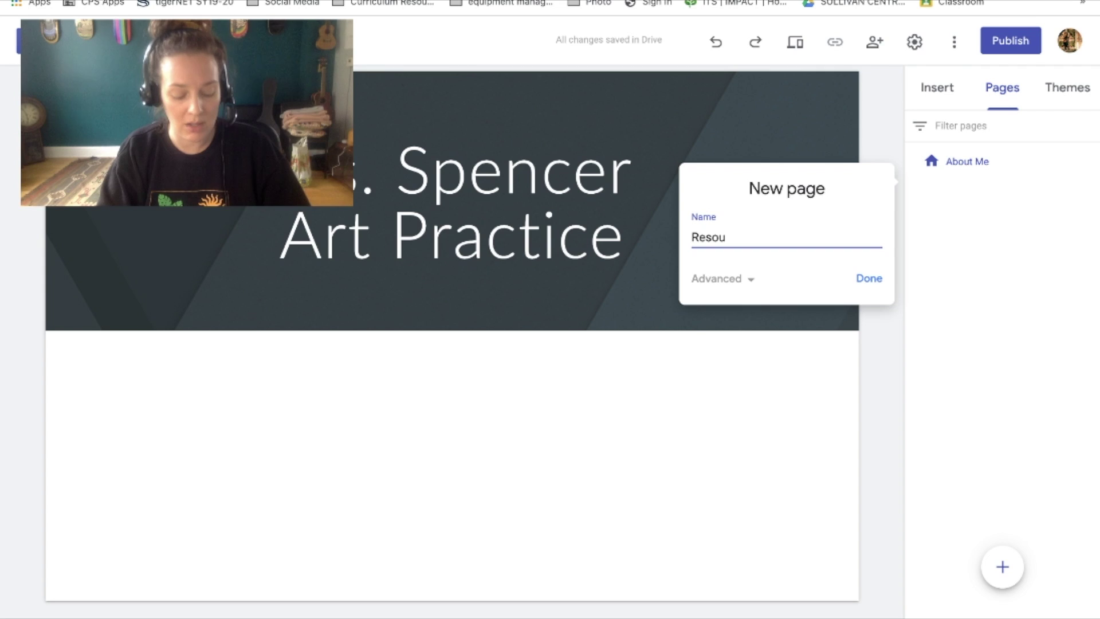
{"action": "type", "text": "rces"}
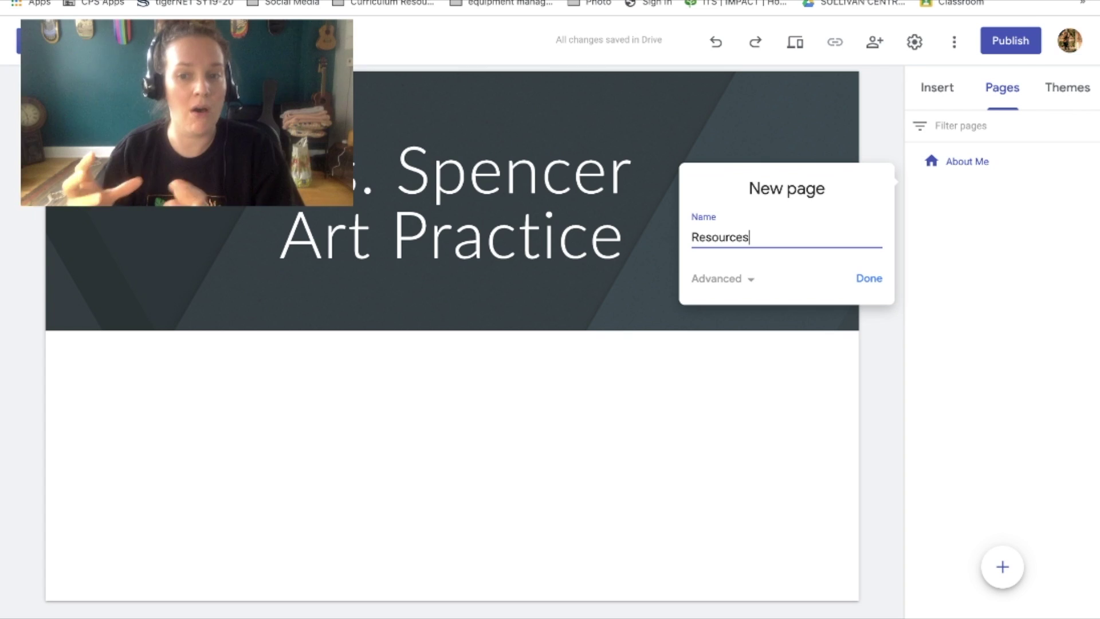
{"action": "left_click", "coordinate": [869, 286]}
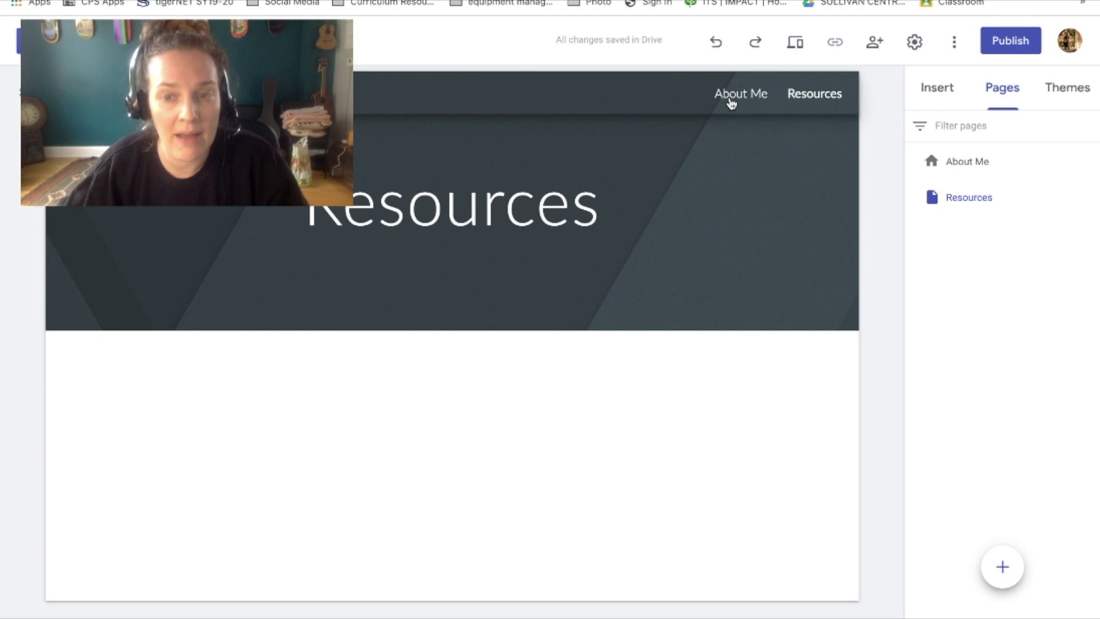
Add an 'Art Practice' page alongside the About Me and Resources pages
{"action": "left_click", "coordinate": [732, 100]}
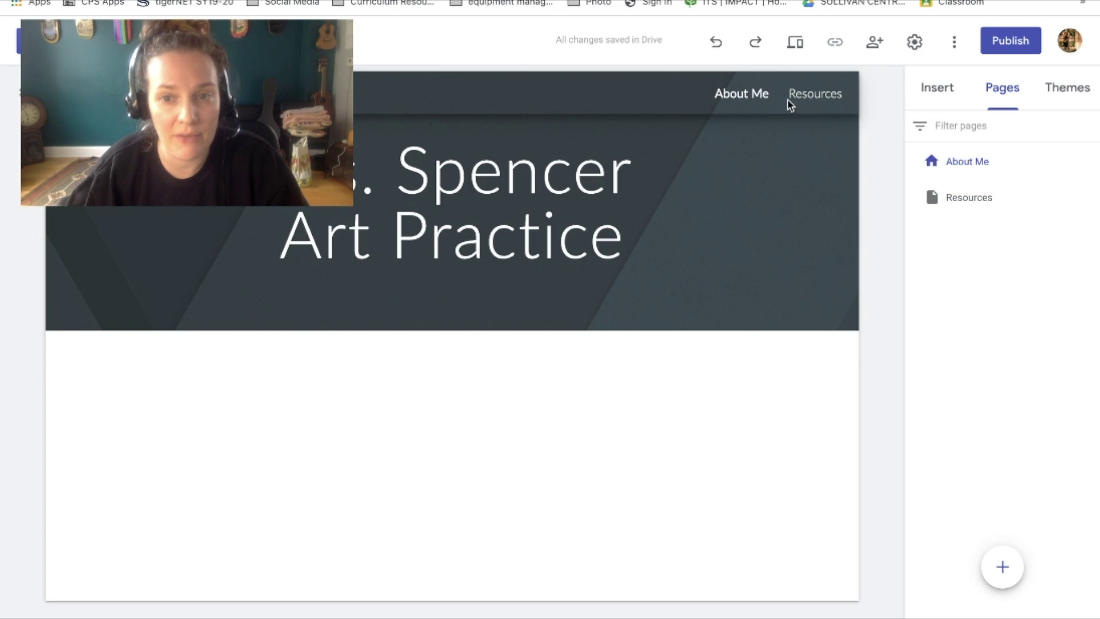
{"action": "left_click", "coordinate": [824, 98]}
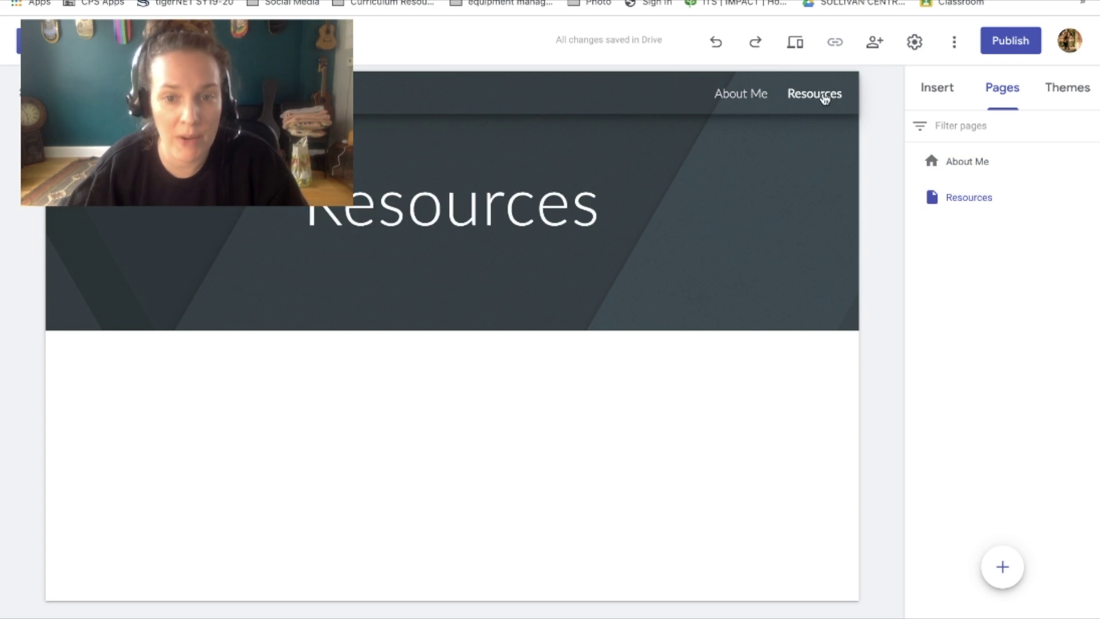
{"action": "left_click", "coordinate": [1003, 568]}
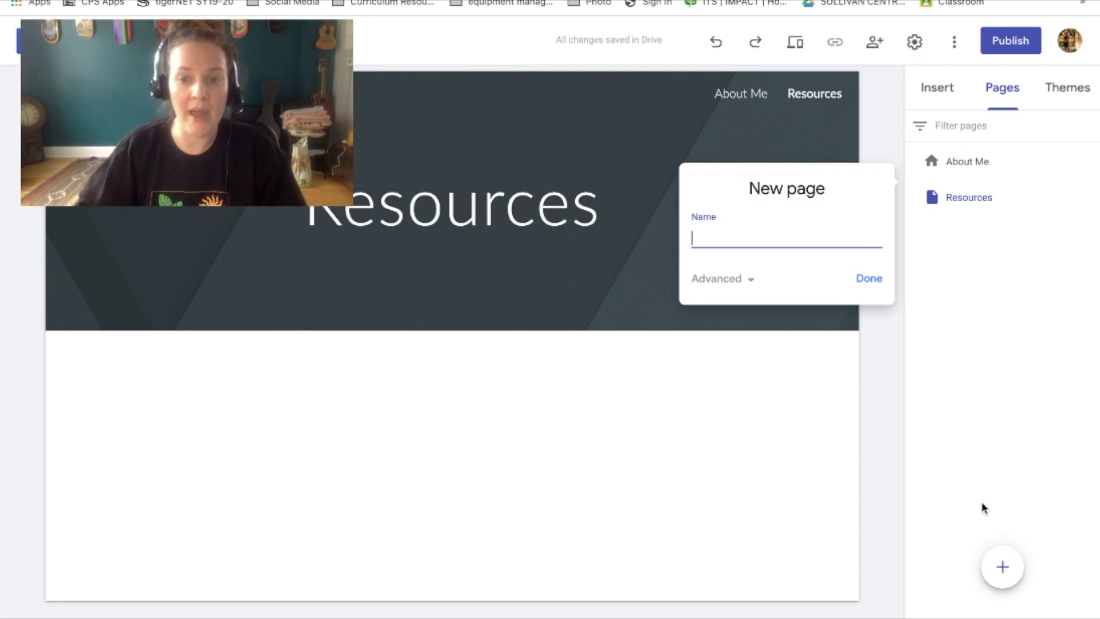
{"action": "type", "text": "Ar"}
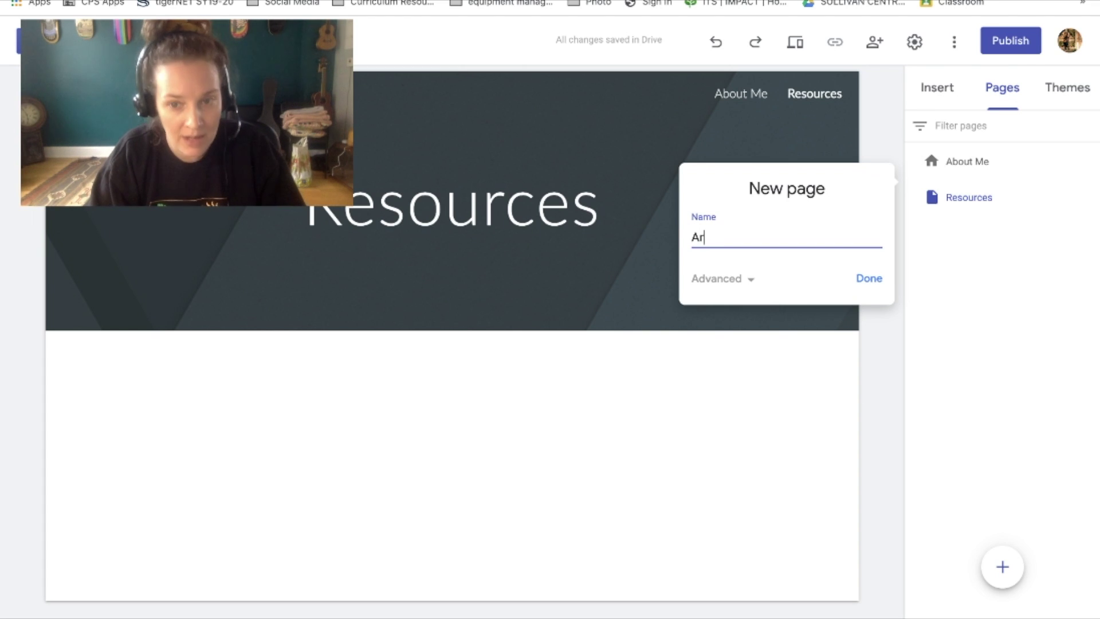
{"action": "type", "text": "t Prac"}
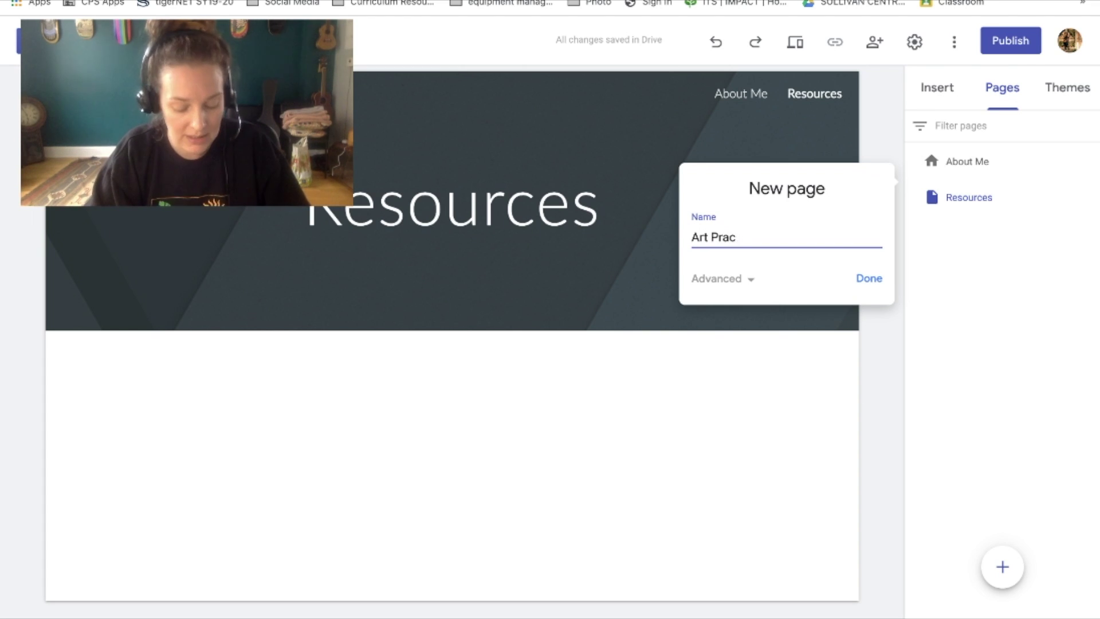
{"action": "type", "text": "tice"}
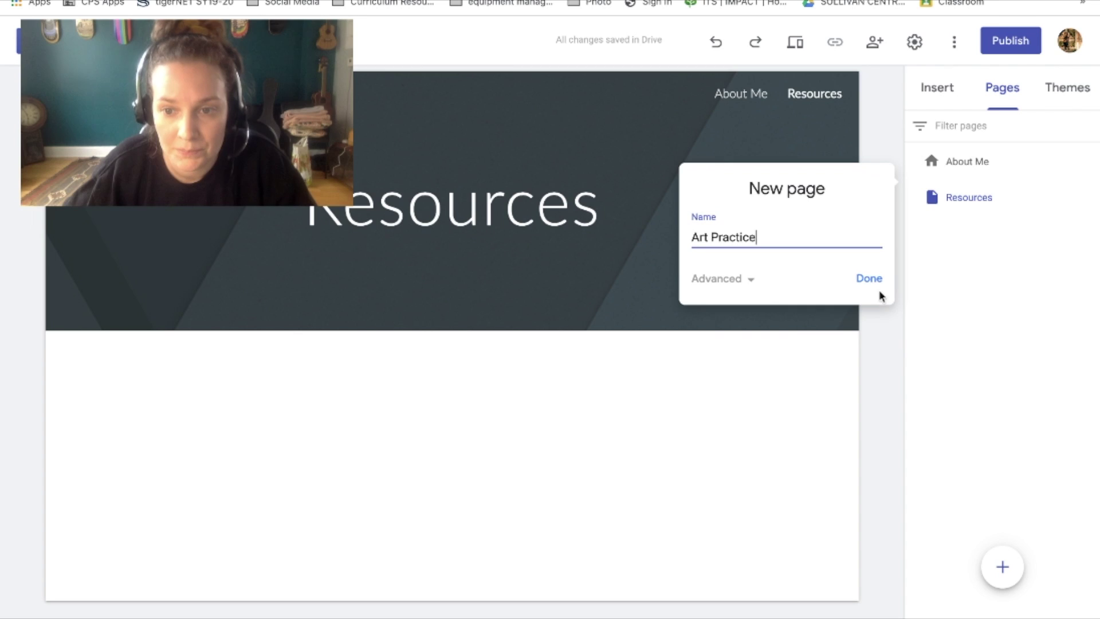
{"action": "left_click", "coordinate": [870, 279]}
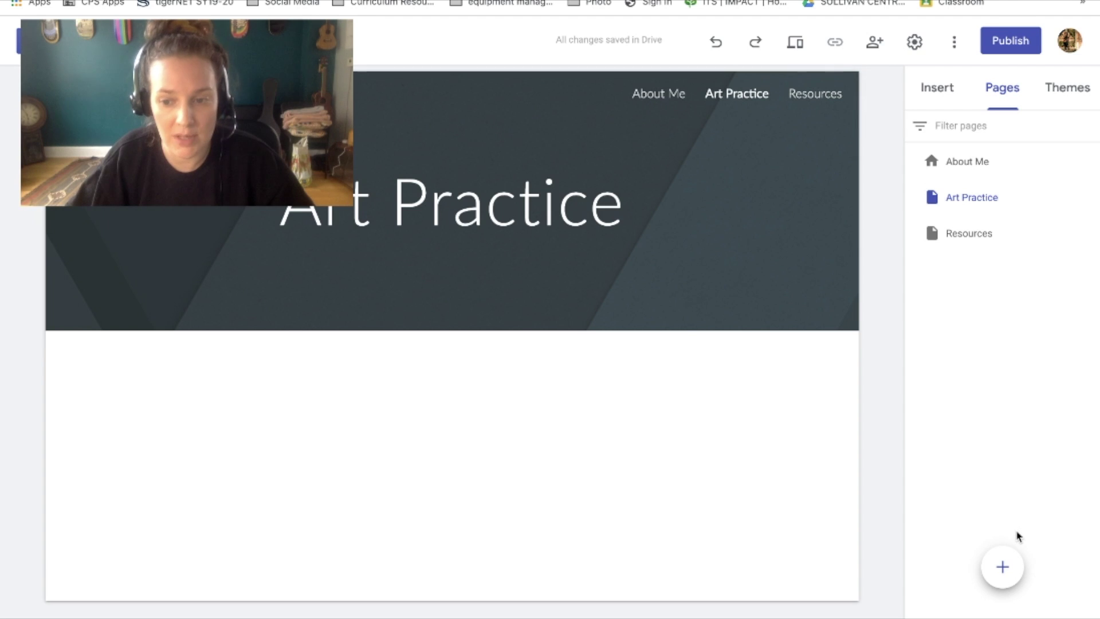
Create a new page named 'Reflection' in the site navigation
{"action": "mouse_move", "coordinate": [1002, 573]}
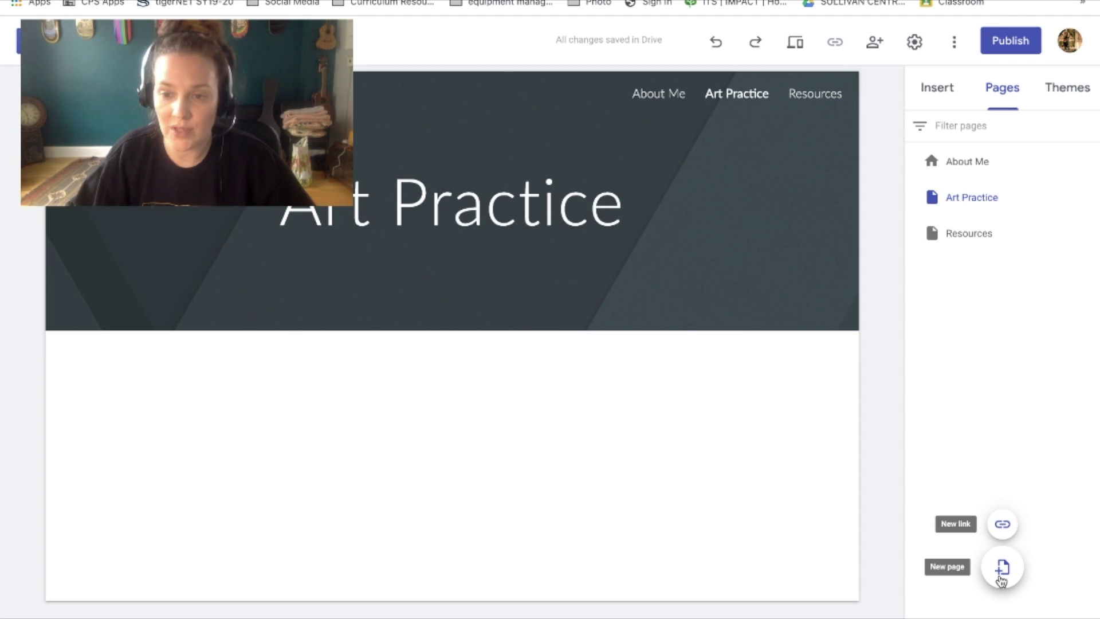
{"action": "left_click", "coordinate": [1002, 568]}
{"action": "type", "text": "Ree"}
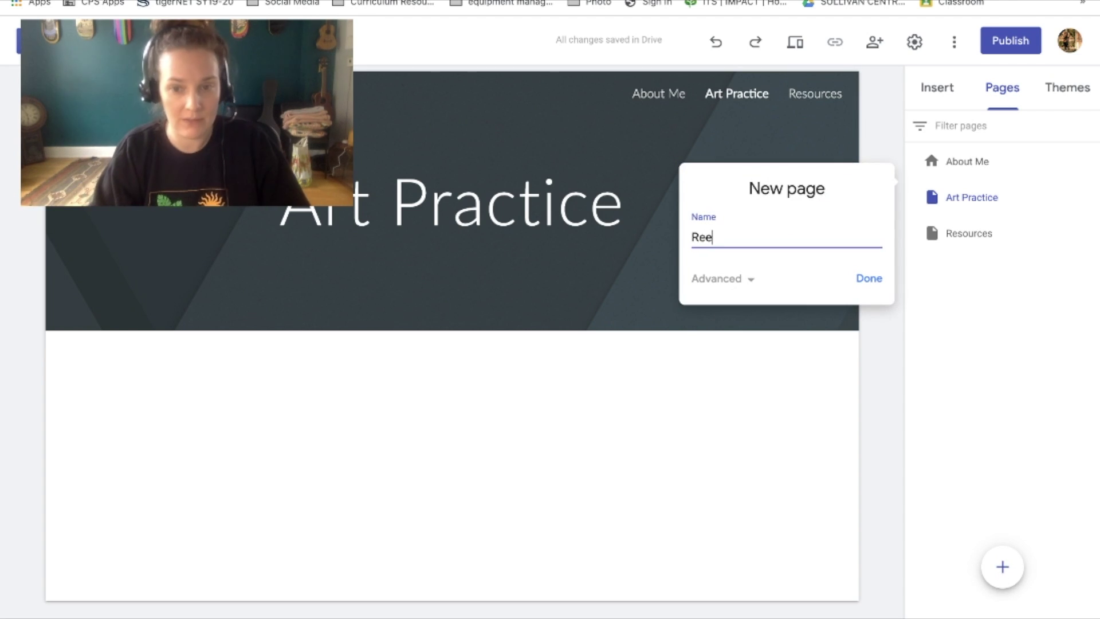
{"action": "type", "text": "lection"}
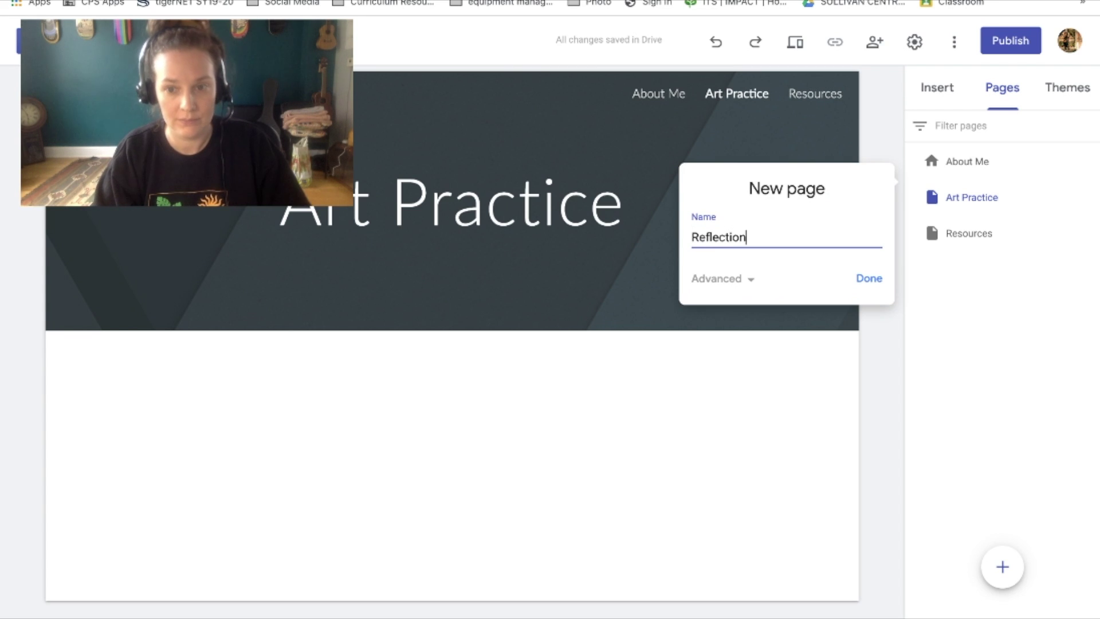
{"action": "key", "text": "Return"}
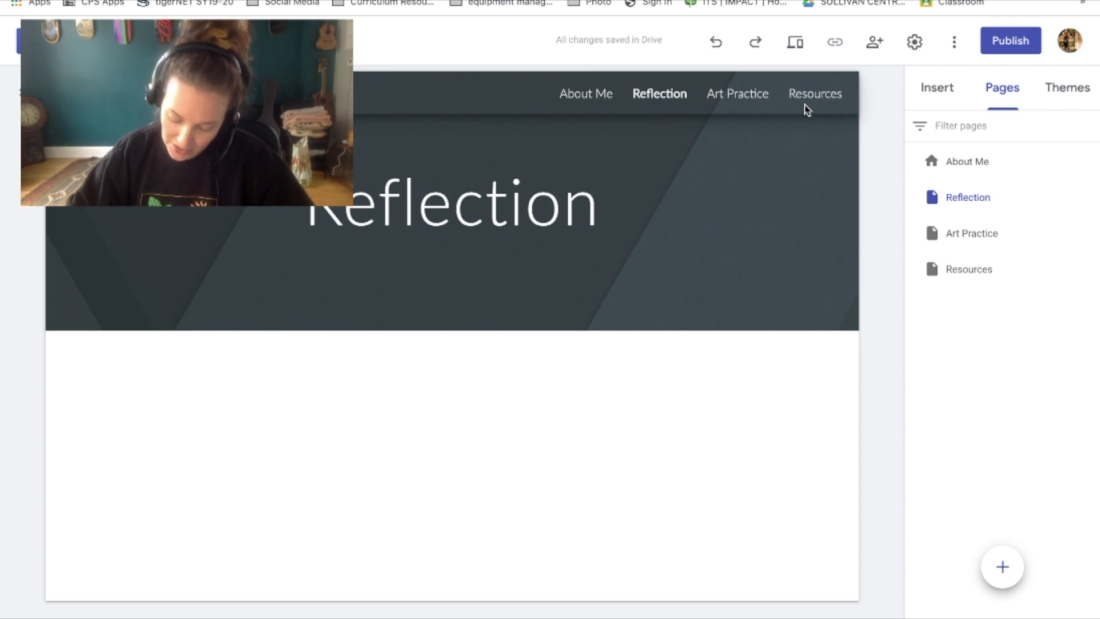
Apply the Diplomat theme with the Heavy font style
{"action": "left_click", "coordinate": [1054, 91]}
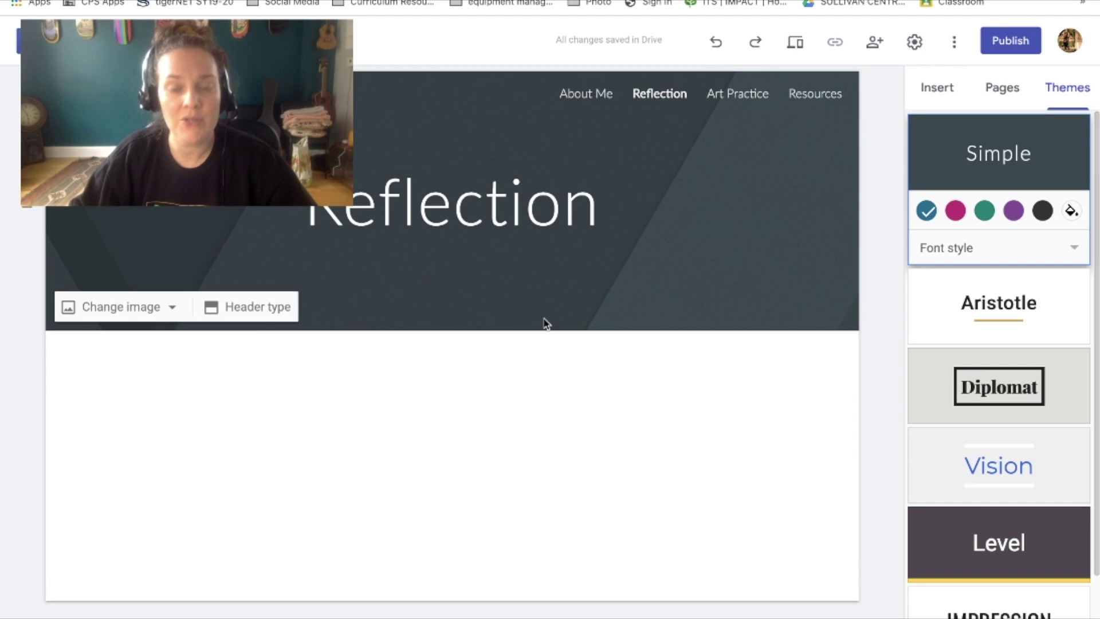
{"action": "scroll", "coordinate": [1009, 490], "scroll_direction": "down", "scroll_amount": 1}
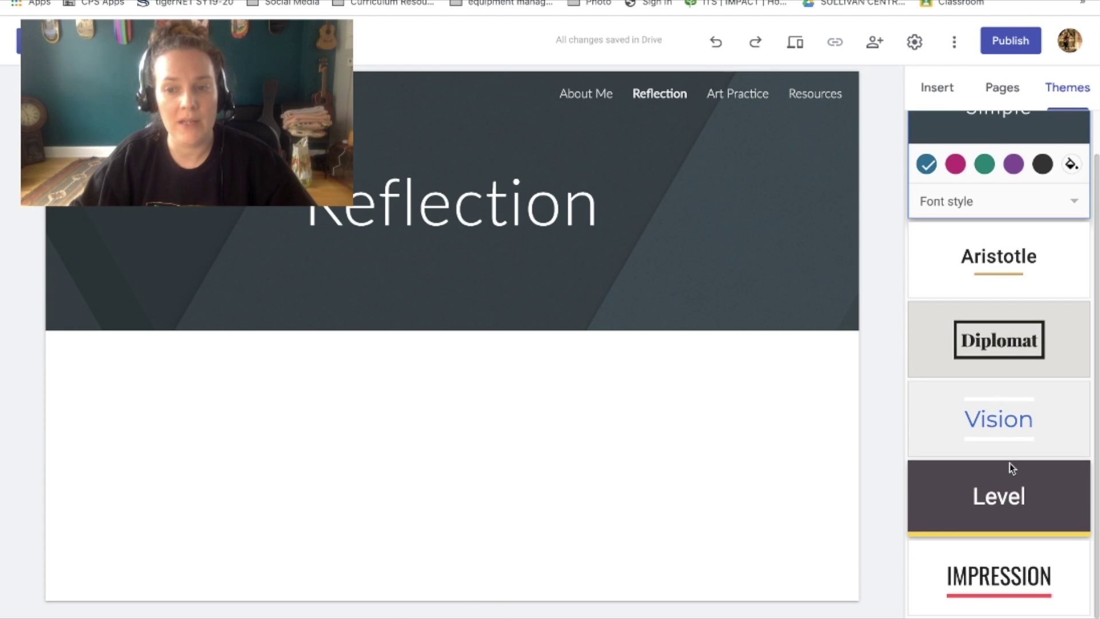
{"action": "scroll", "coordinate": [1001, 208], "scroll_direction": "up", "scroll_amount": 1}
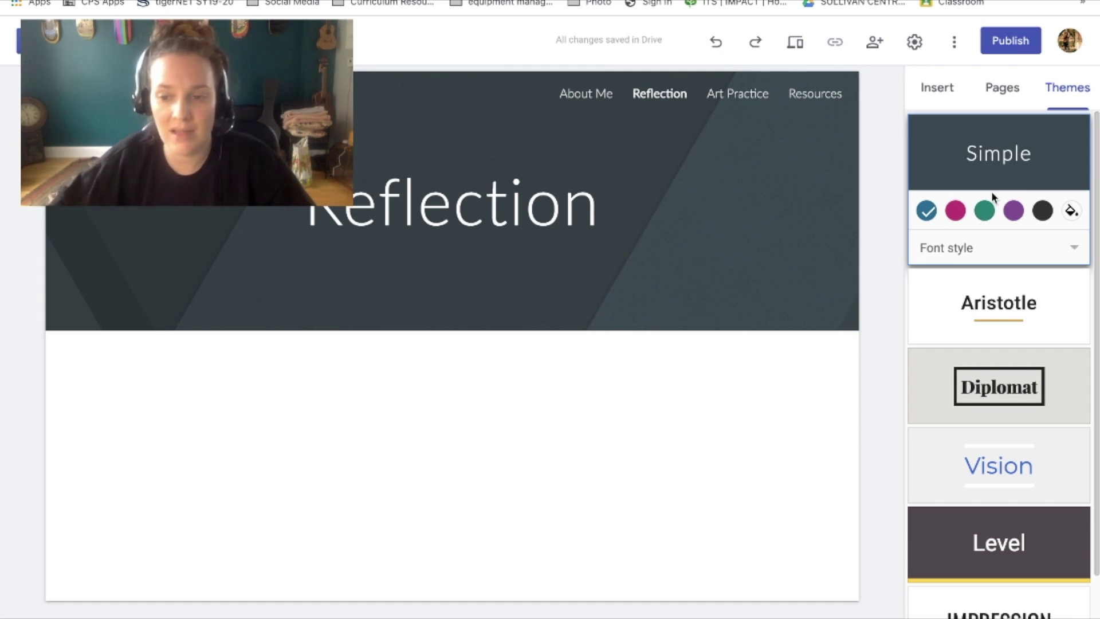
{"action": "scroll", "coordinate": [993, 196], "scroll_direction": "down", "scroll_amount": 2}
{"action": "left_click", "coordinate": [990, 341]}
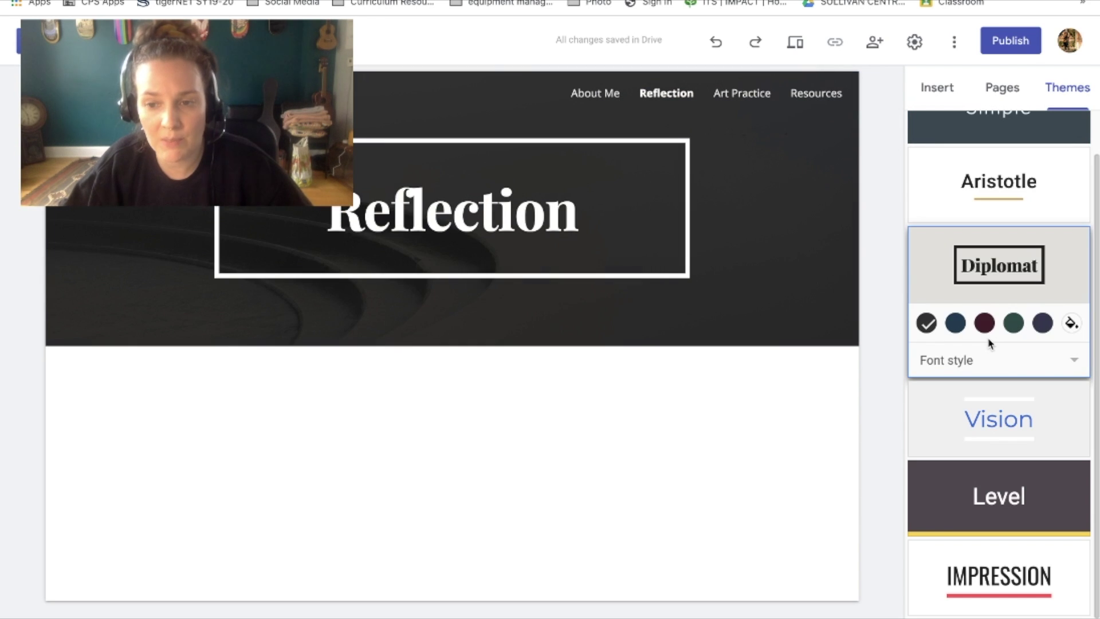
{"action": "left_click", "coordinate": [1074, 370]}
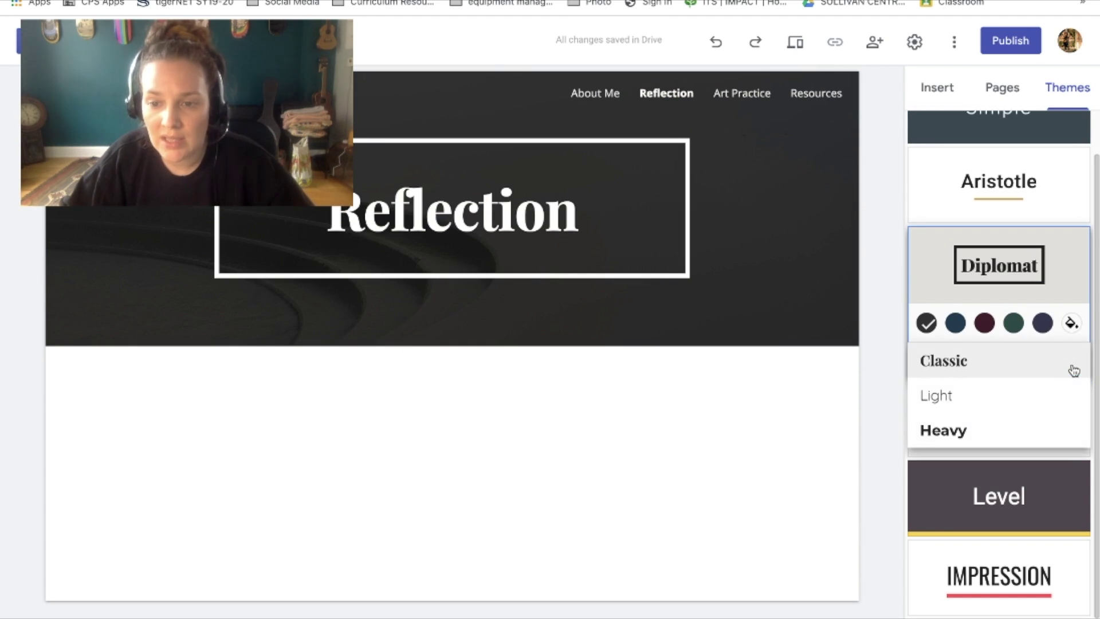
{"action": "left_click", "coordinate": [1009, 431]}
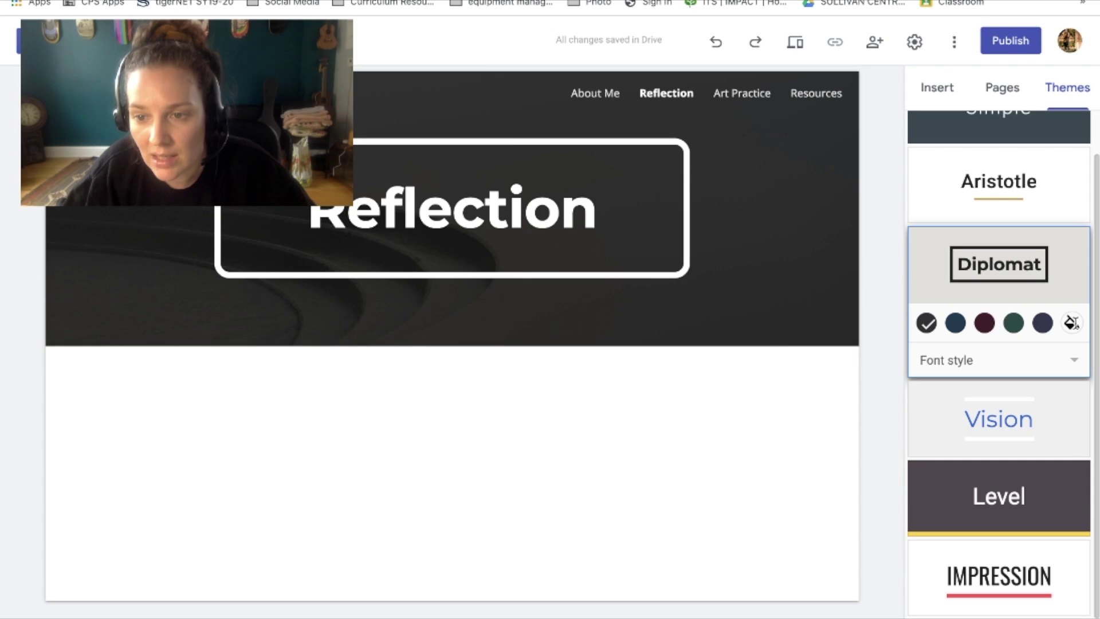
Give the Diplomat theme a custom pale lilac colour, #e0b9ec
{"action": "left_click", "coordinate": [1072, 323]}
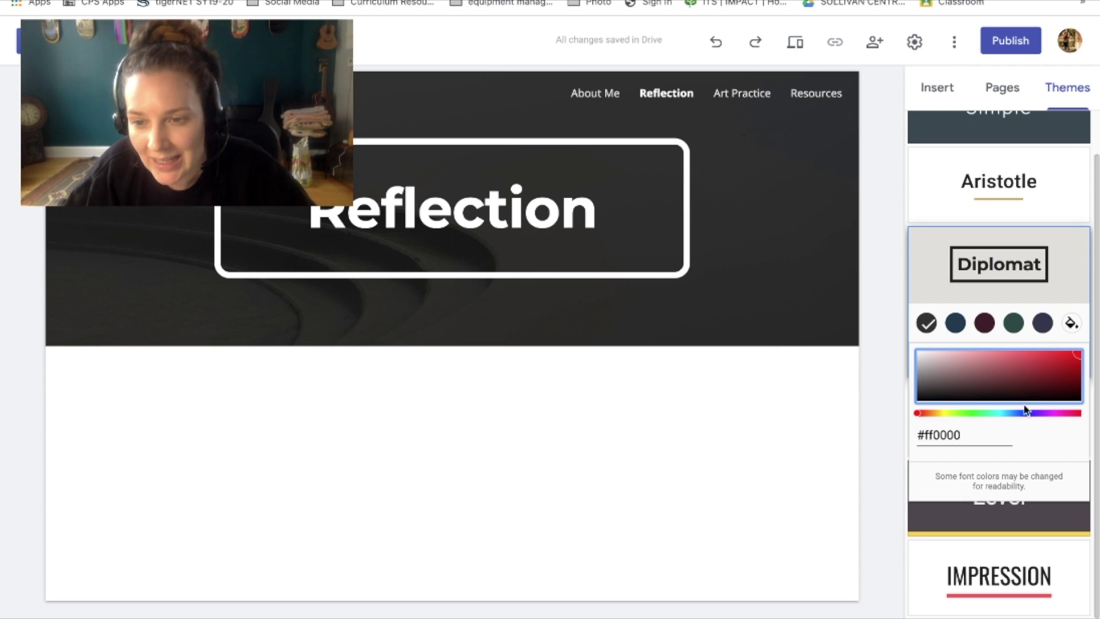
{"action": "left_click", "coordinate": [1046, 413]}
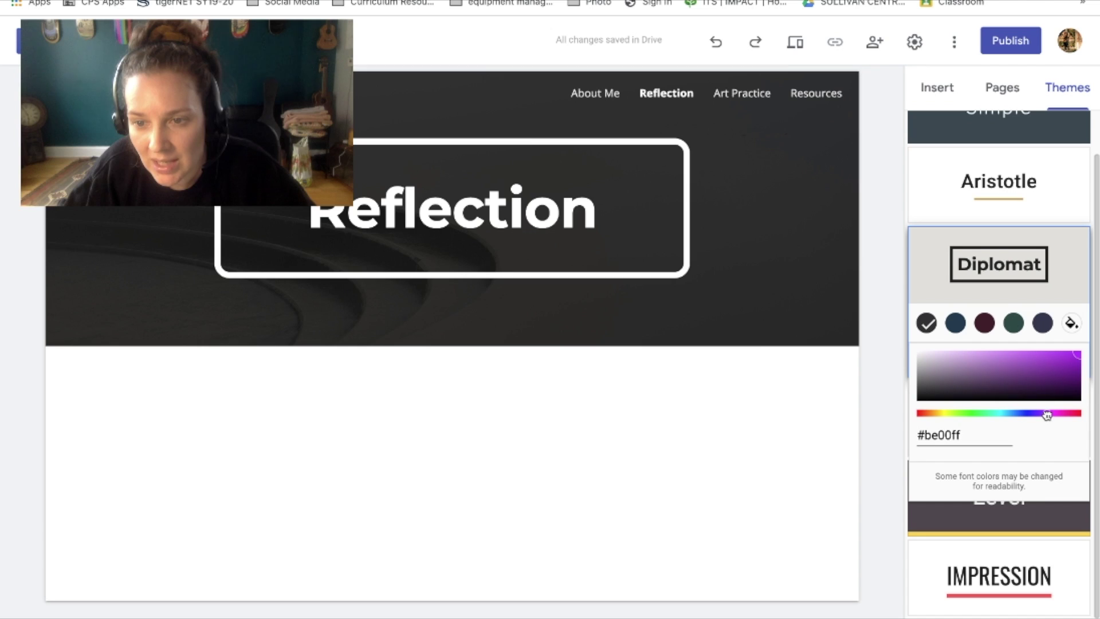
{"action": "left_click", "coordinate": [971, 356]}
{"action": "mouse_move", "coordinate": [972, 356]}
{"action": "left_mouse_down"}
{"action": "mouse_move", "coordinate": [934, 357]}
{"action": "mouse_move", "coordinate": [953, 358]}
{"action": "left_mouse_up"}
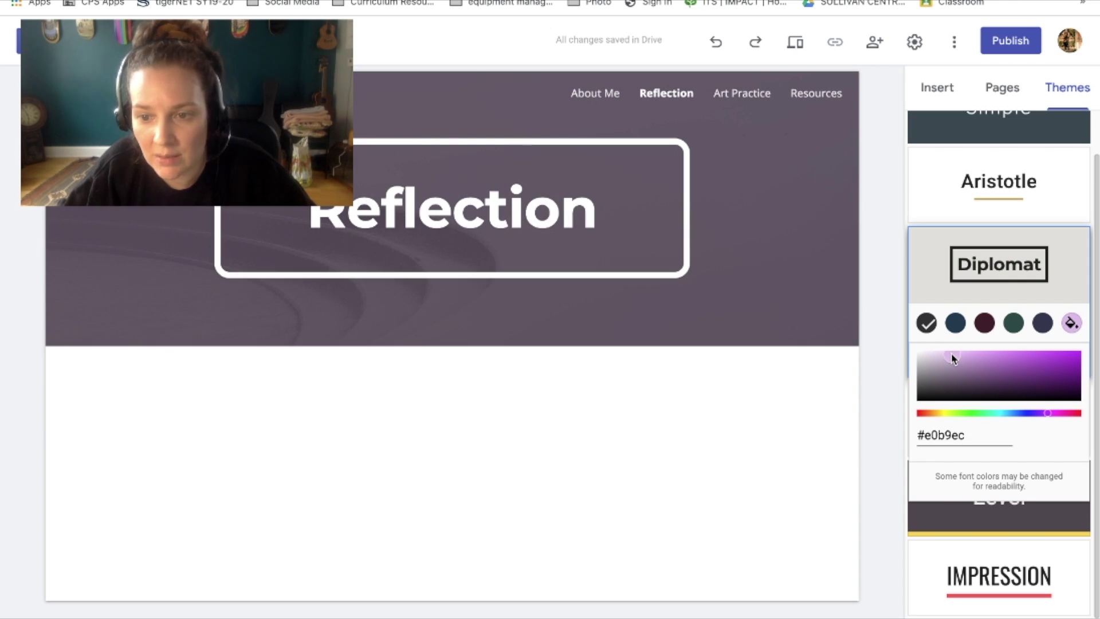
{"action": "left_click", "coordinate": [800, 476]}
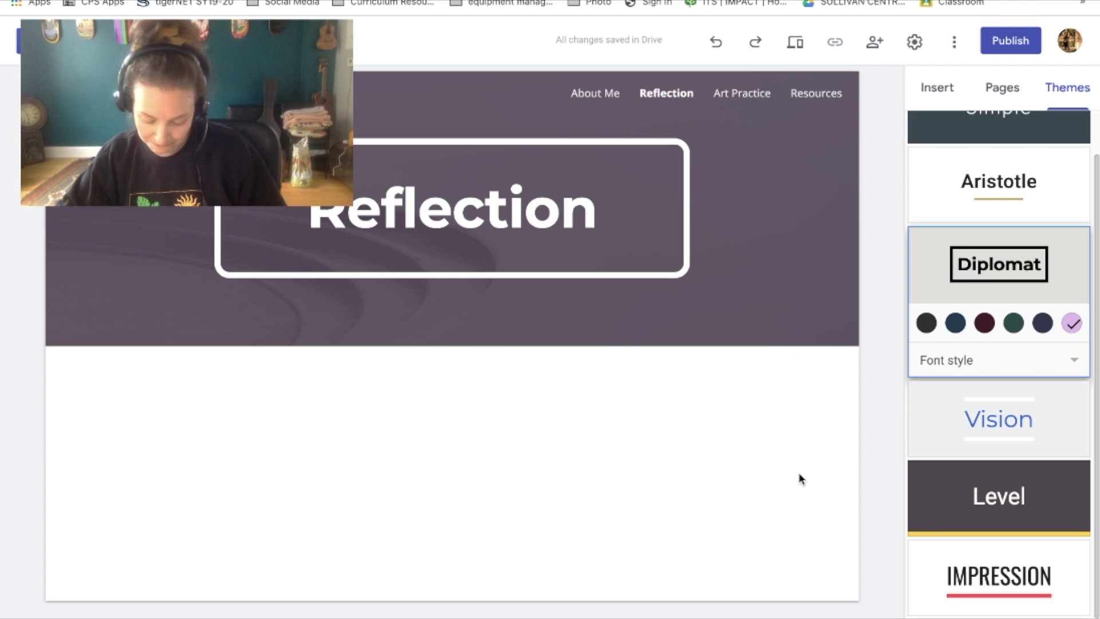
Open the About Me page from the Pages list
{"action": "scroll", "coordinate": [1000, 286], "scroll_direction": "up", "scroll_amount": 2}
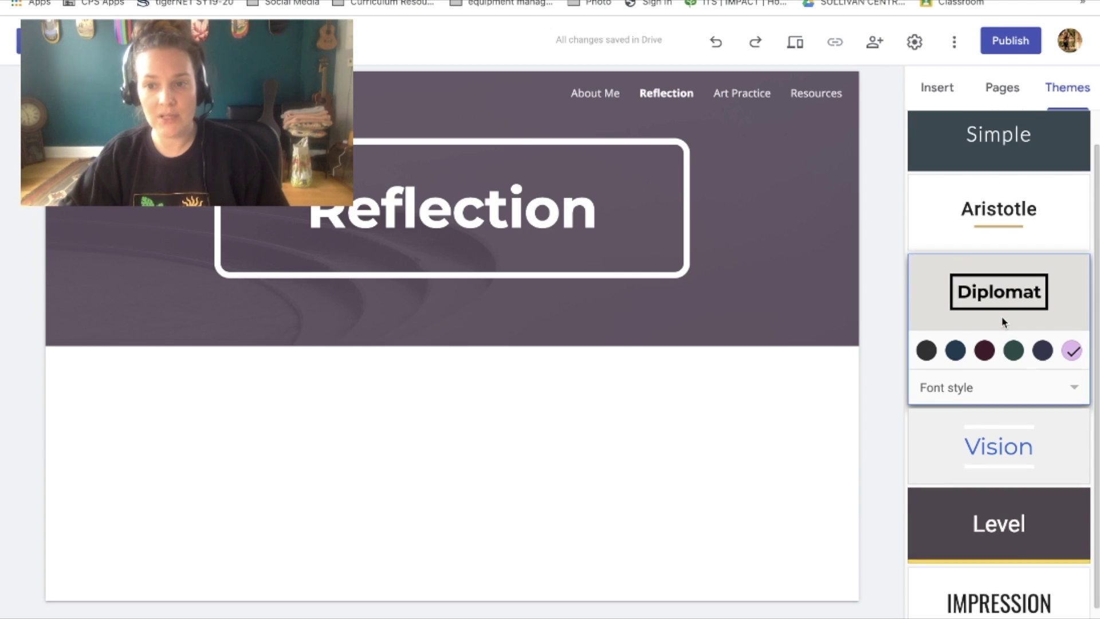
{"action": "left_click", "coordinate": [1003, 89]}
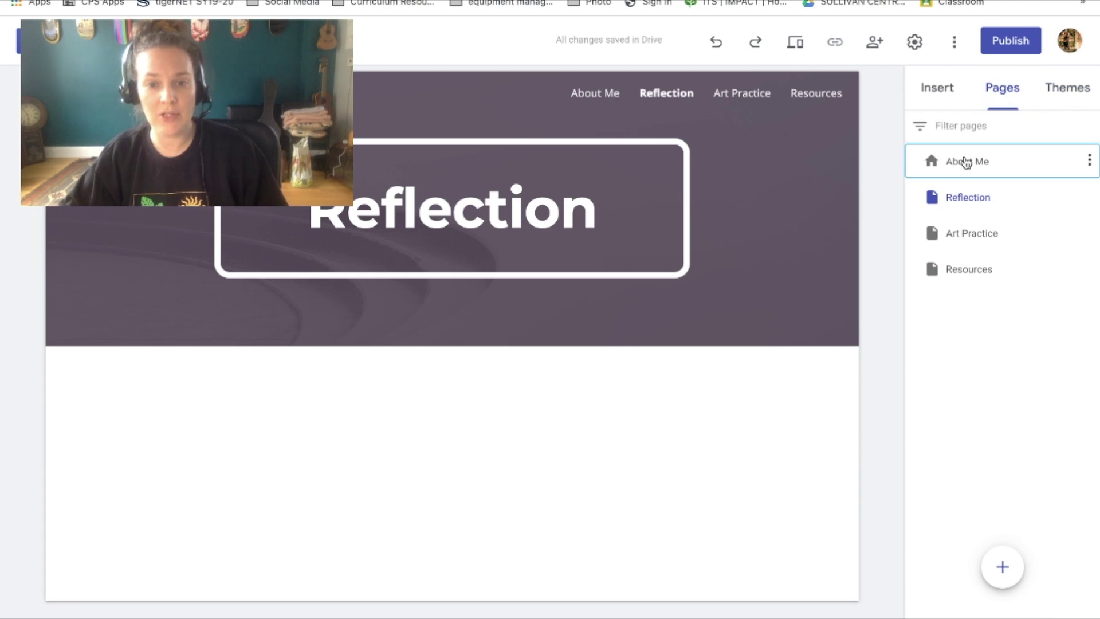
{"action": "left_click", "coordinate": [967, 163]}
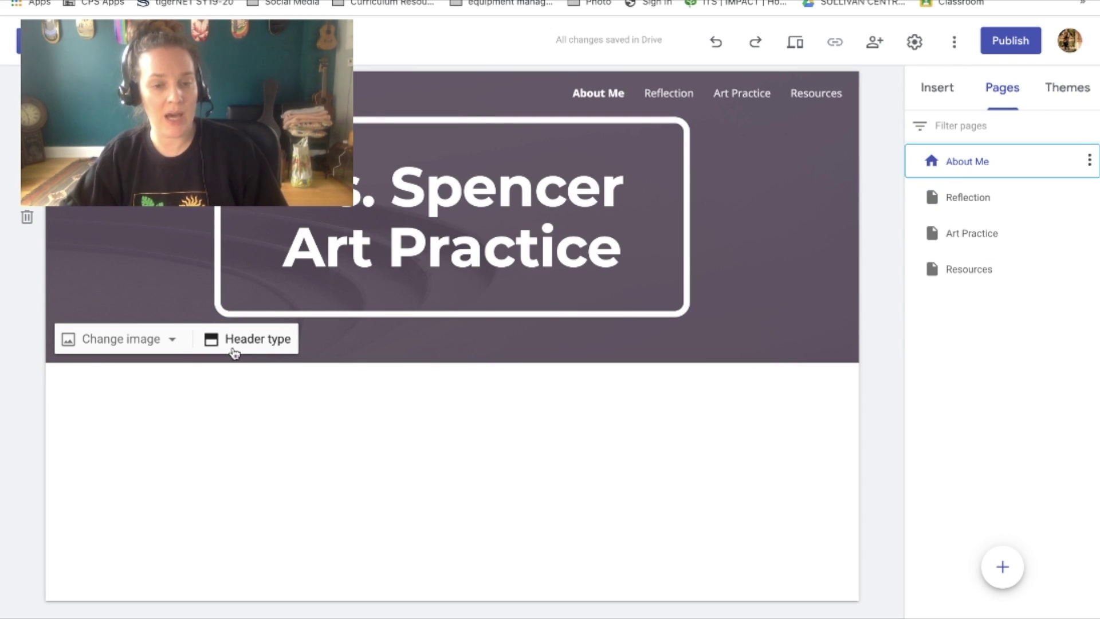
Set the About Me header type to Banner after trying Cover and Large banner
{"action": "left_click", "coordinate": [229, 344]}
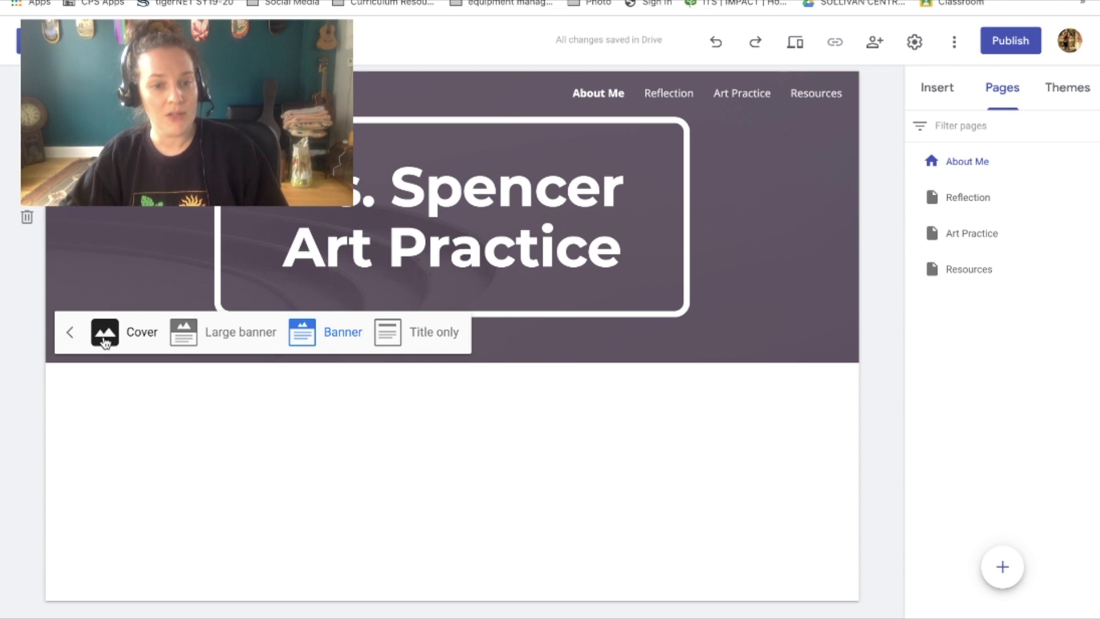
{"action": "left_click", "coordinate": [105, 338]}
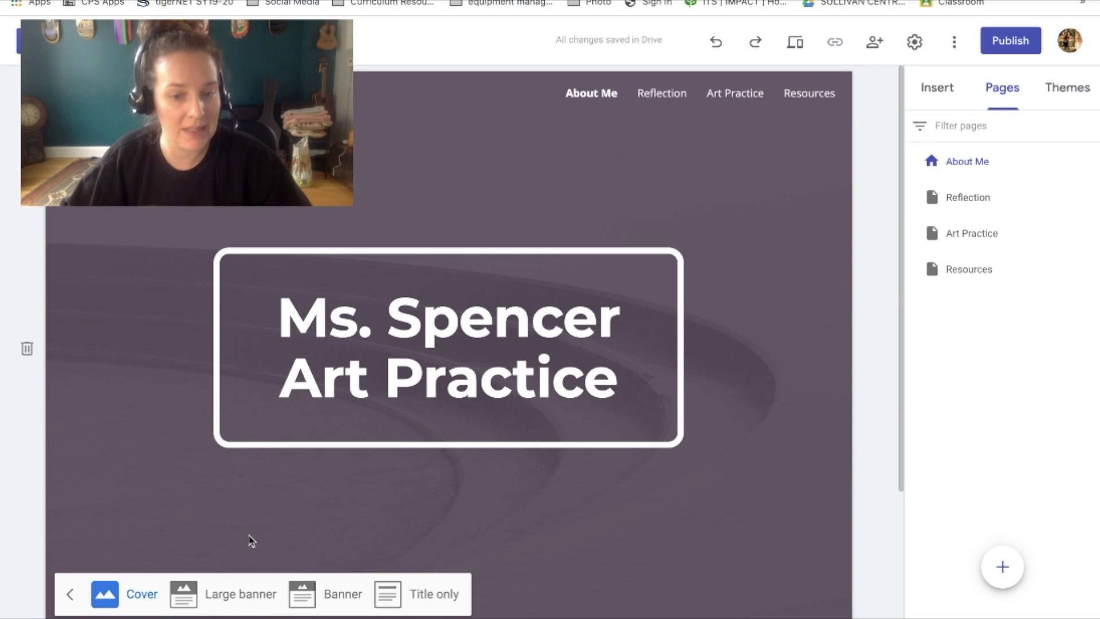
{"action": "left_click", "coordinate": [212, 597]}
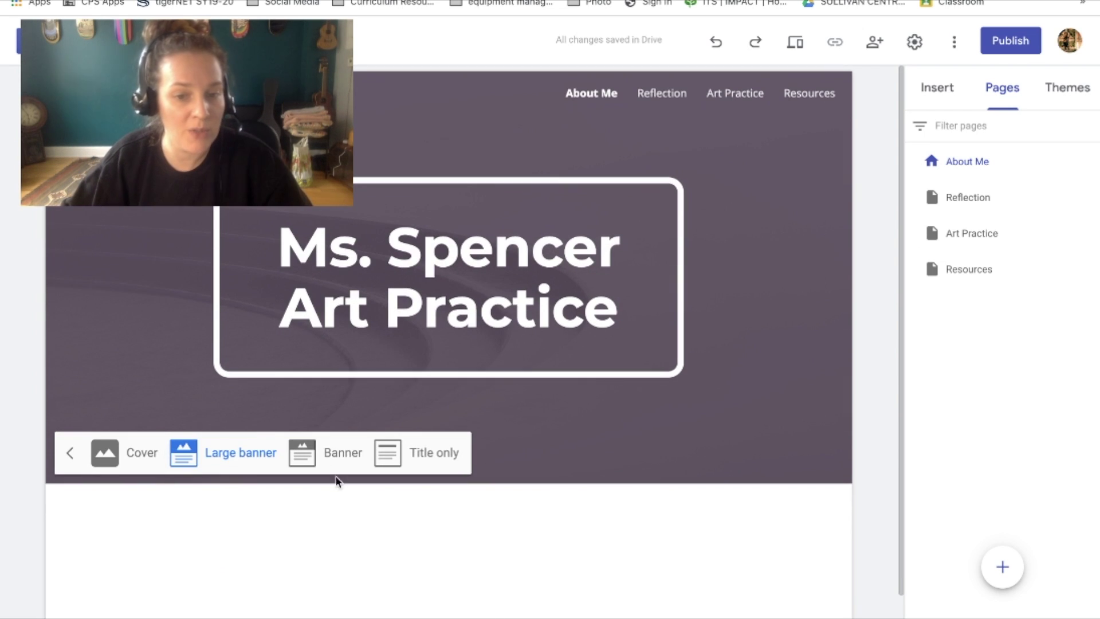
{"action": "left_click", "coordinate": [331, 462]}
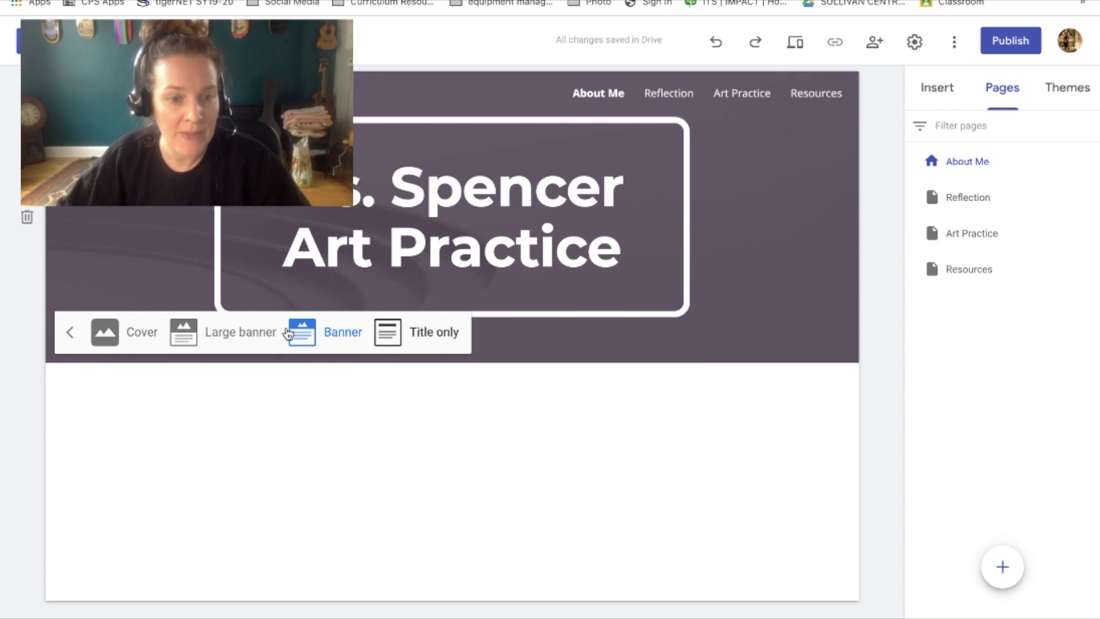
{"action": "left_click", "coordinate": [69, 332]}
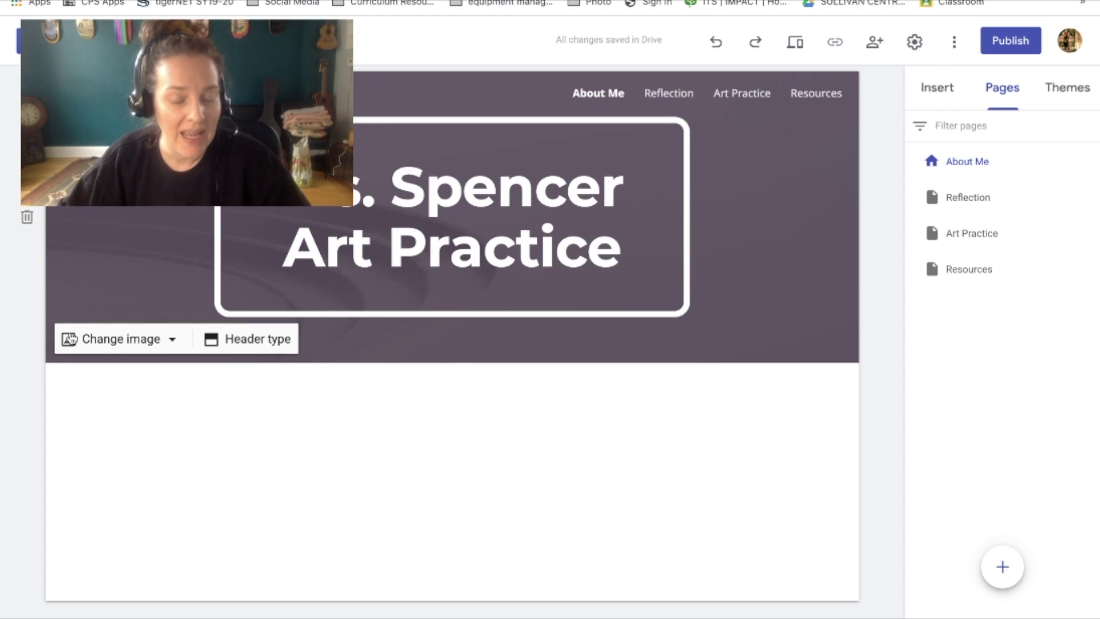
{"action": "left_click", "coordinate": [134, 343]}
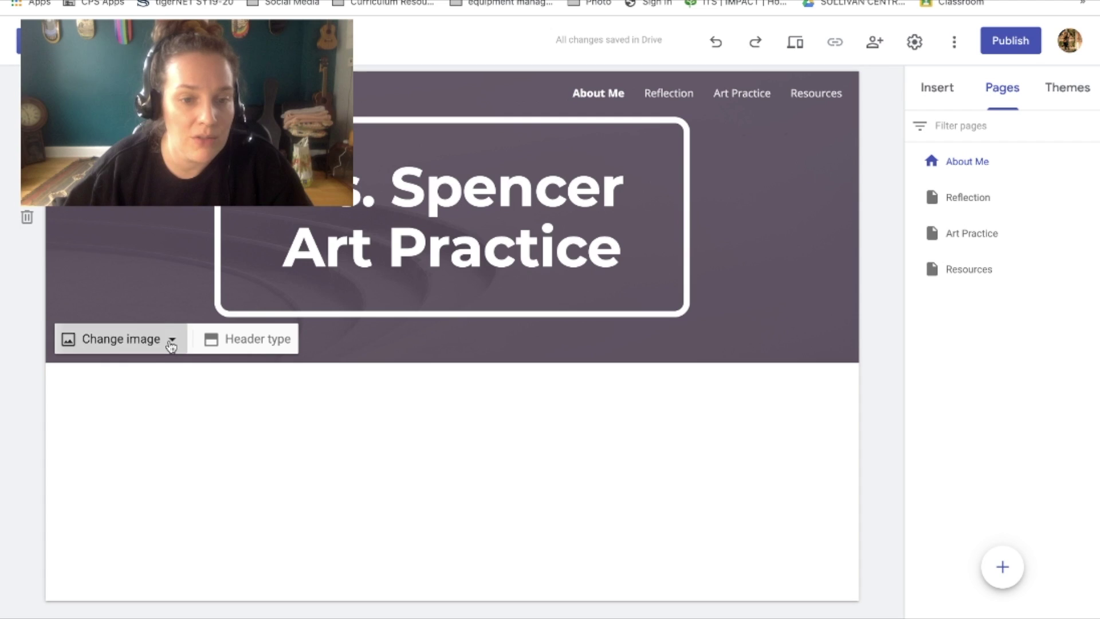
{"action": "left_click", "coordinate": [69, 342]}
{"action": "left_click", "coordinate": [131, 431]}
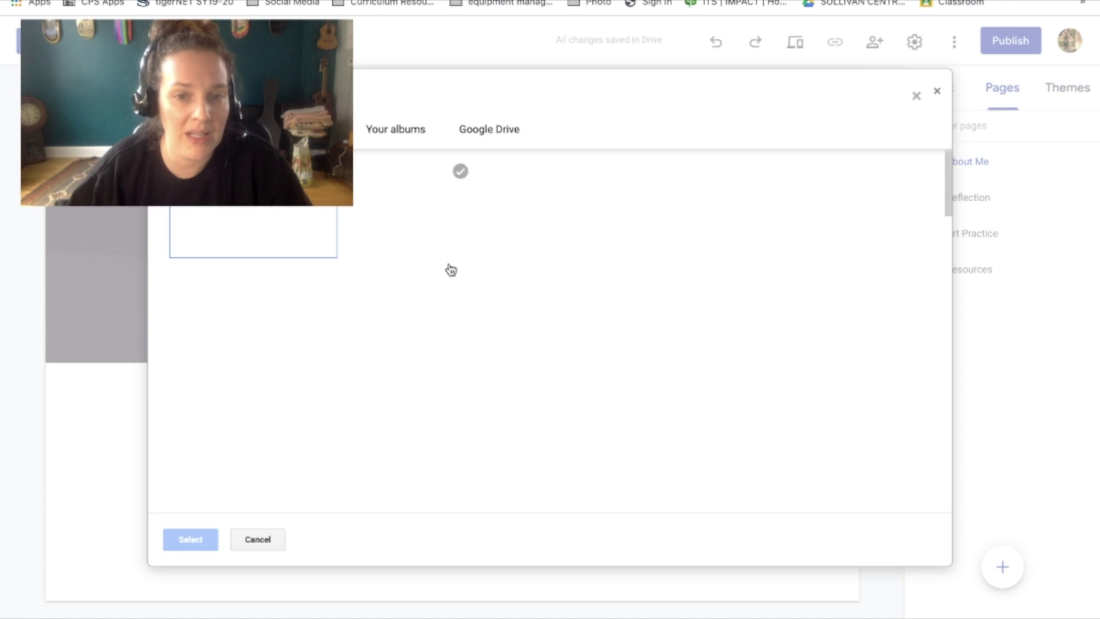
{"action": "scroll", "coordinate": [579, 386], "scroll_direction": "down", "scroll_amount": 10}
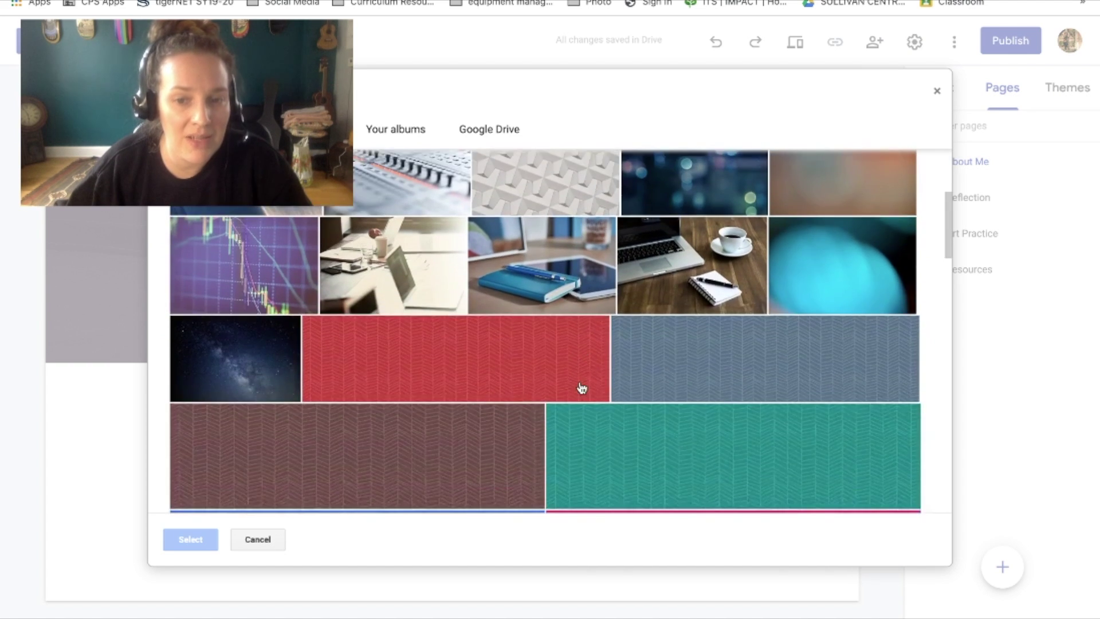
{"action": "scroll", "coordinate": [581, 388], "scroll_direction": "down", "scroll_amount": 6}
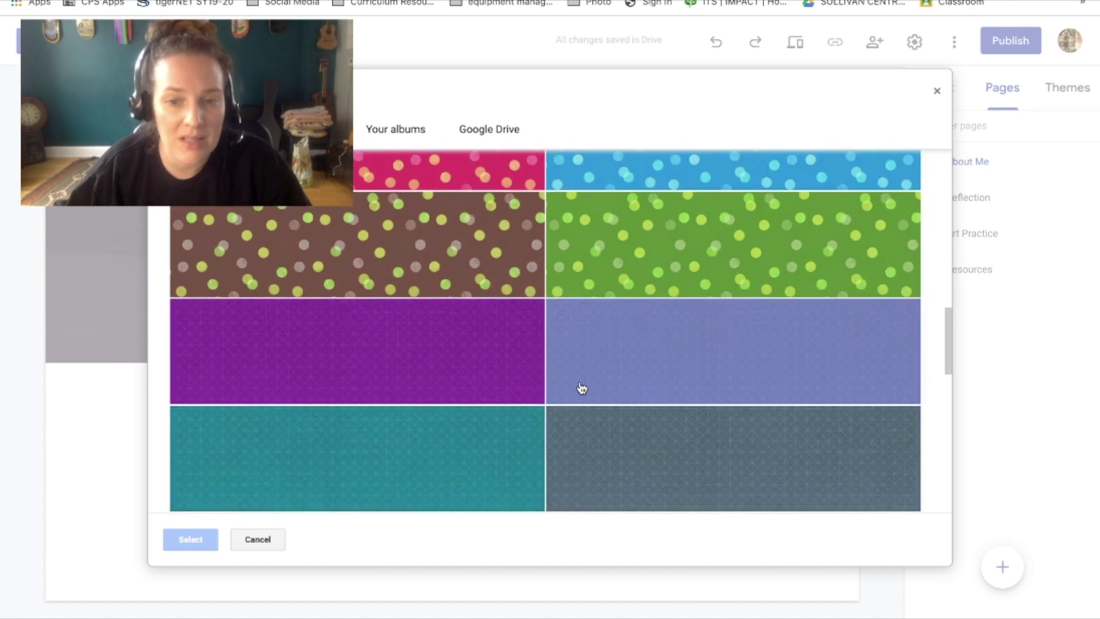
{"action": "scroll", "coordinate": [582, 388], "scroll_direction": "up", "scroll_amount": 4}
{"action": "scroll", "coordinate": [482, 459], "scroll_direction": "up", "scroll_amount": 3}
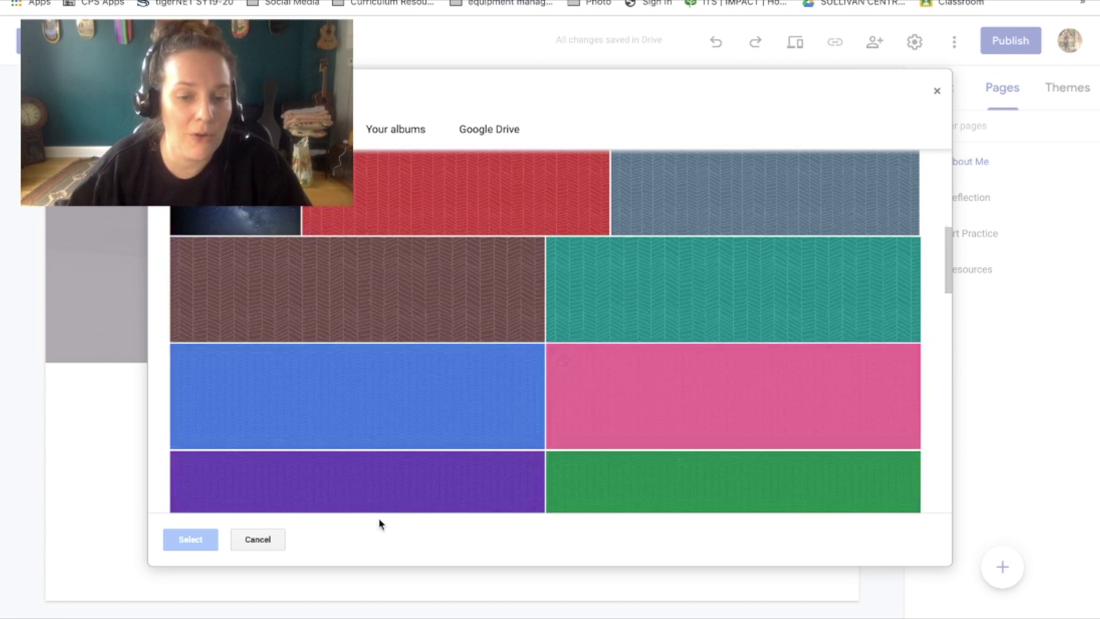
{"action": "left_click", "coordinate": [262, 541]}
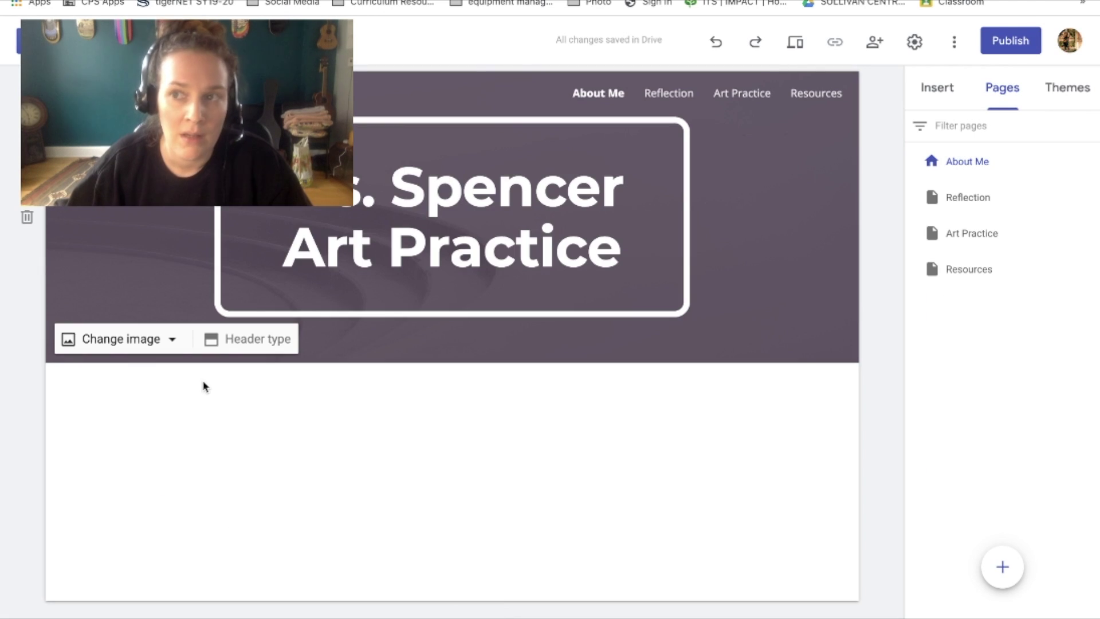
Upload 'art practice background.jpg' from the Art Practice Work for Video folder as the header image
{"action": "left_click", "coordinate": [170, 341]}
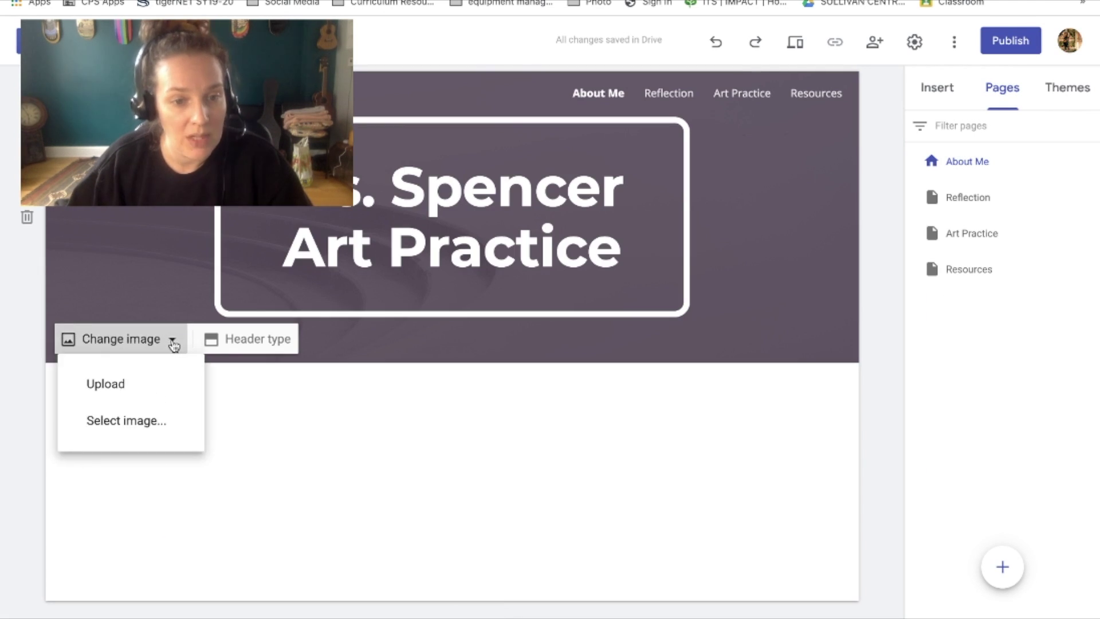
{"action": "left_click", "coordinate": [166, 385]}
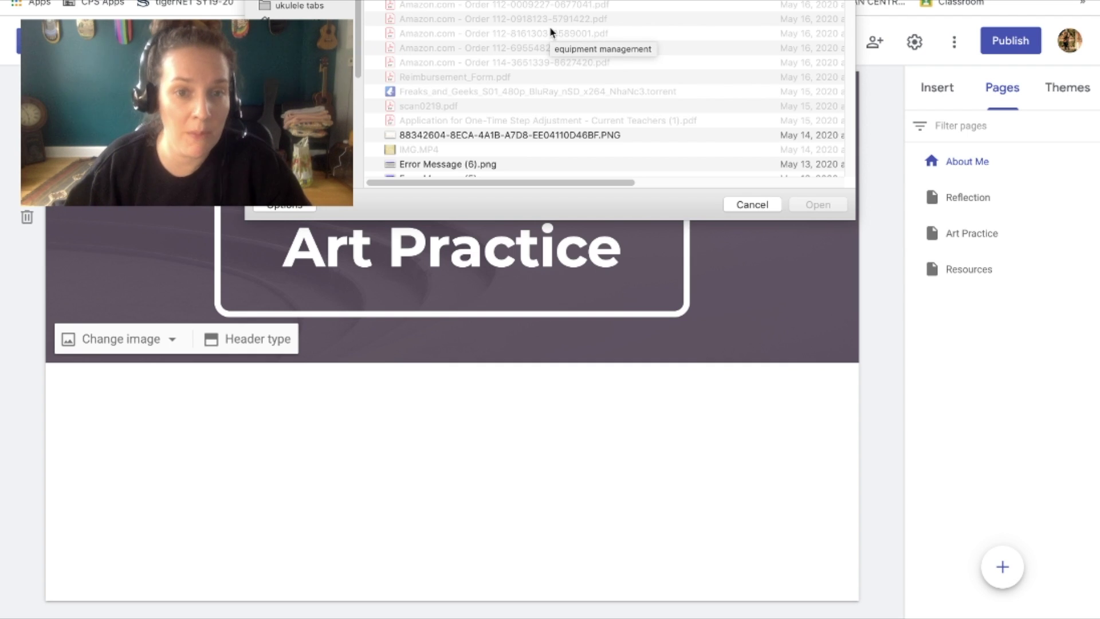
{"action": "left_click", "coordinate": [551, 6]}
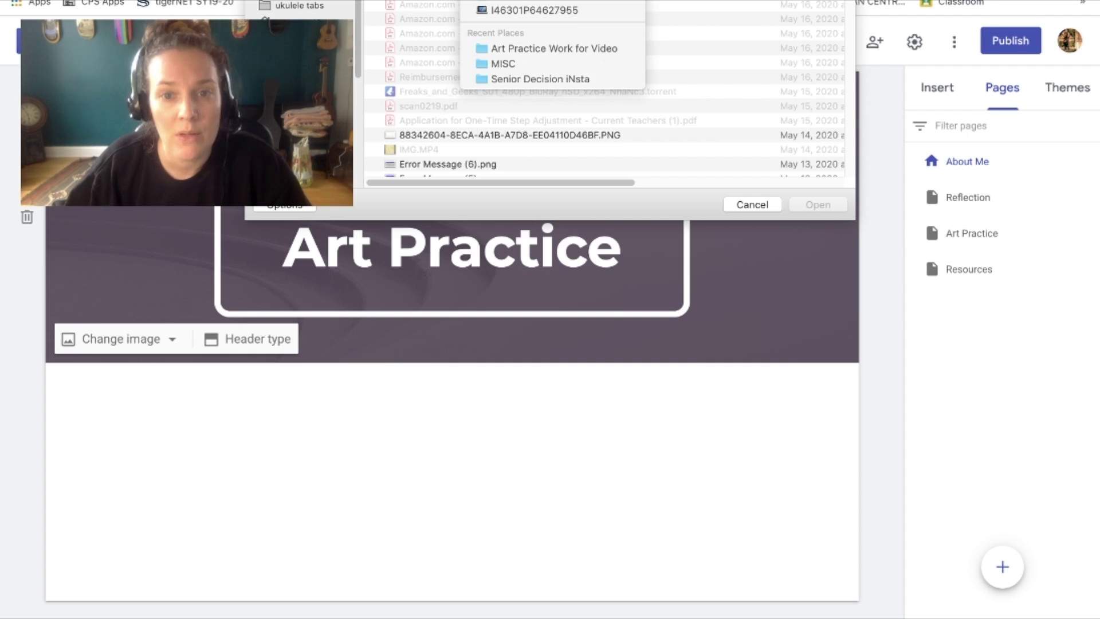
{"action": "left_click", "coordinate": [575, 49]}
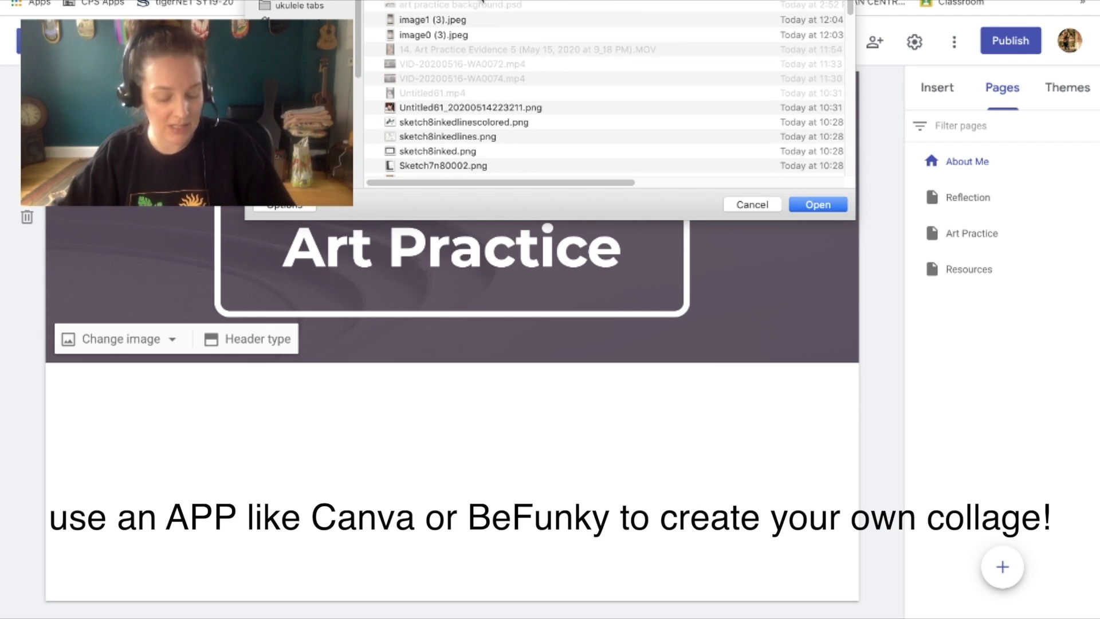
{"action": "key", "text": "space"}
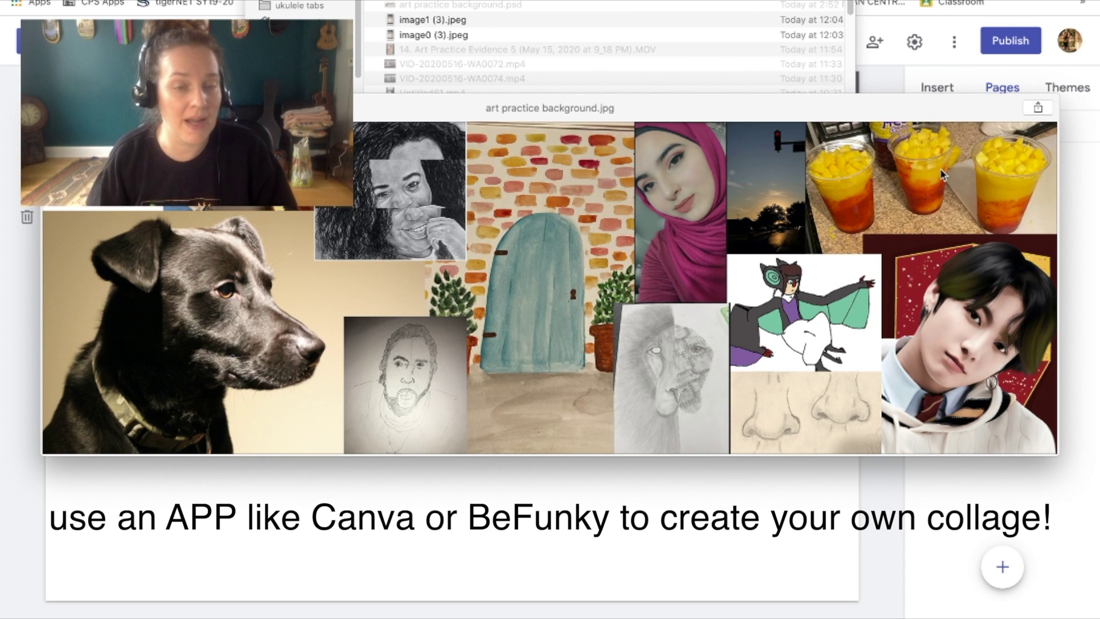
{"action": "key", "text": "Return"}
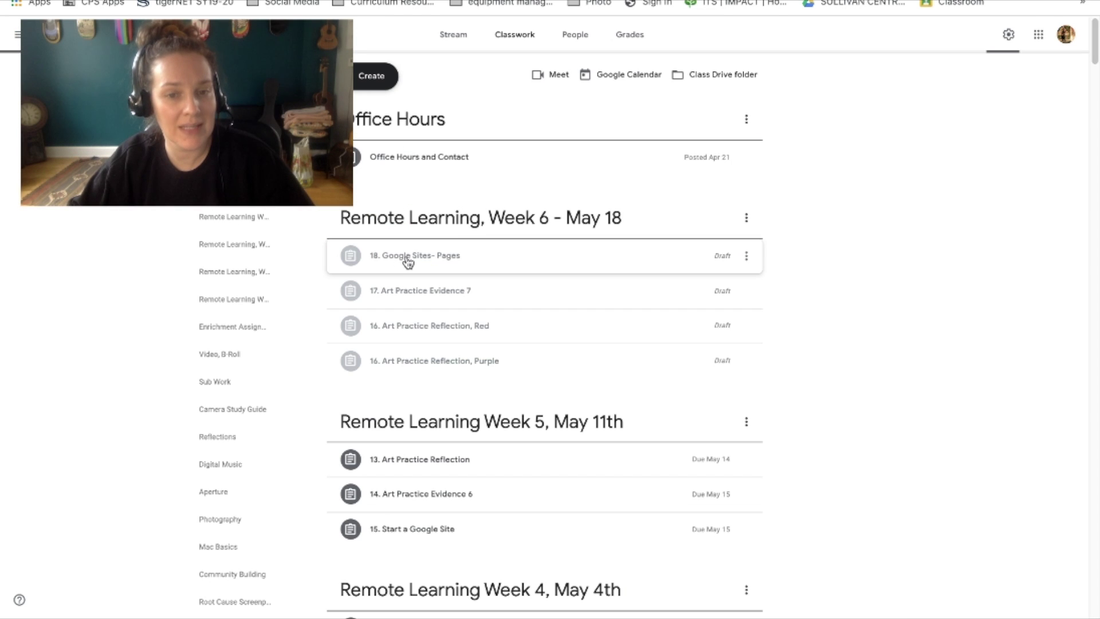
{"action": "left_click", "coordinate": [410, 257]}
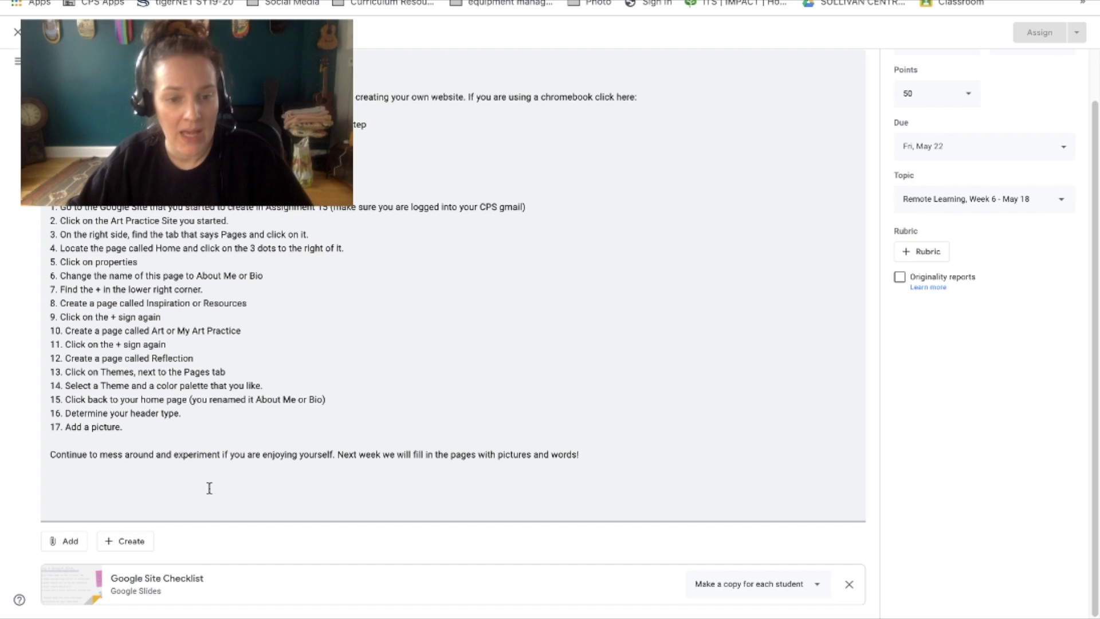
Open the assignment's Google Site Checklist attachment in Google Slides
{"action": "left_click", "coordinate": [164, 579]}
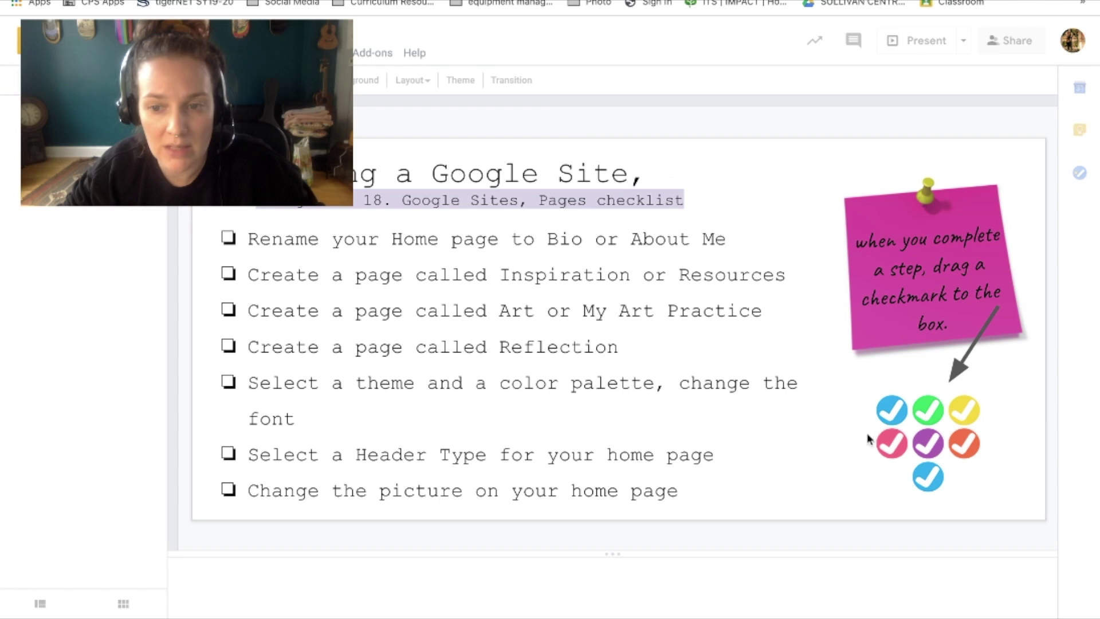
Place a blue checkmark on the first checklist item, renaming Home
{"action": "left_click", "coordinate": [898, 420]}
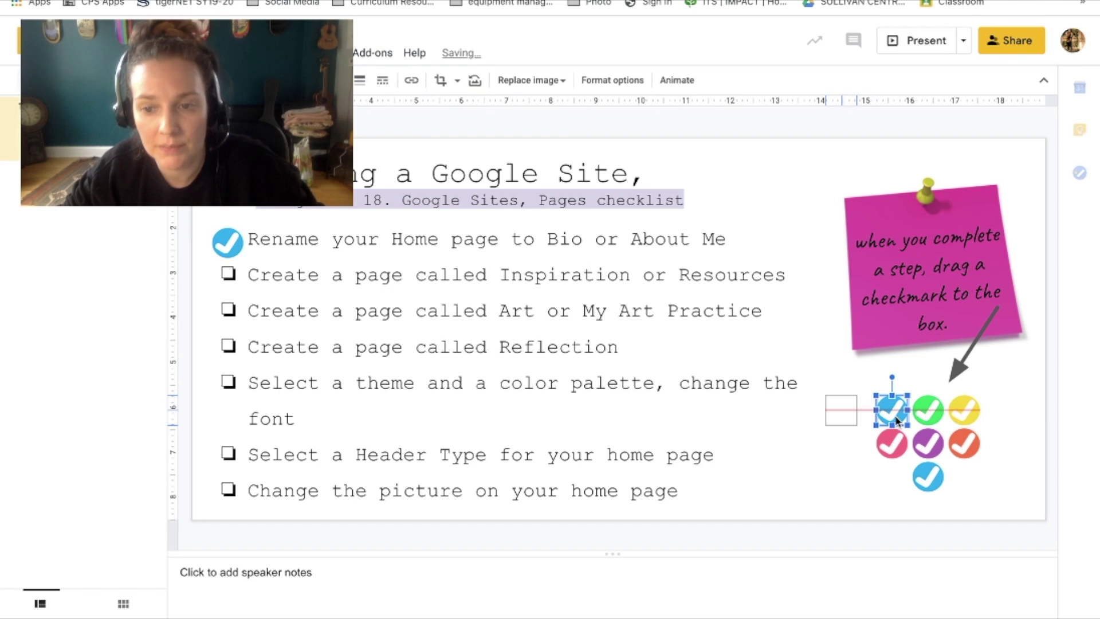
{"action": "left_click_drag", "start_coordinate": [860, 404], "coordinate": [325, 248]}
{"action": "left_click_drag", "start_coordinate": [225, 242], "coordinate": [226, 242]}
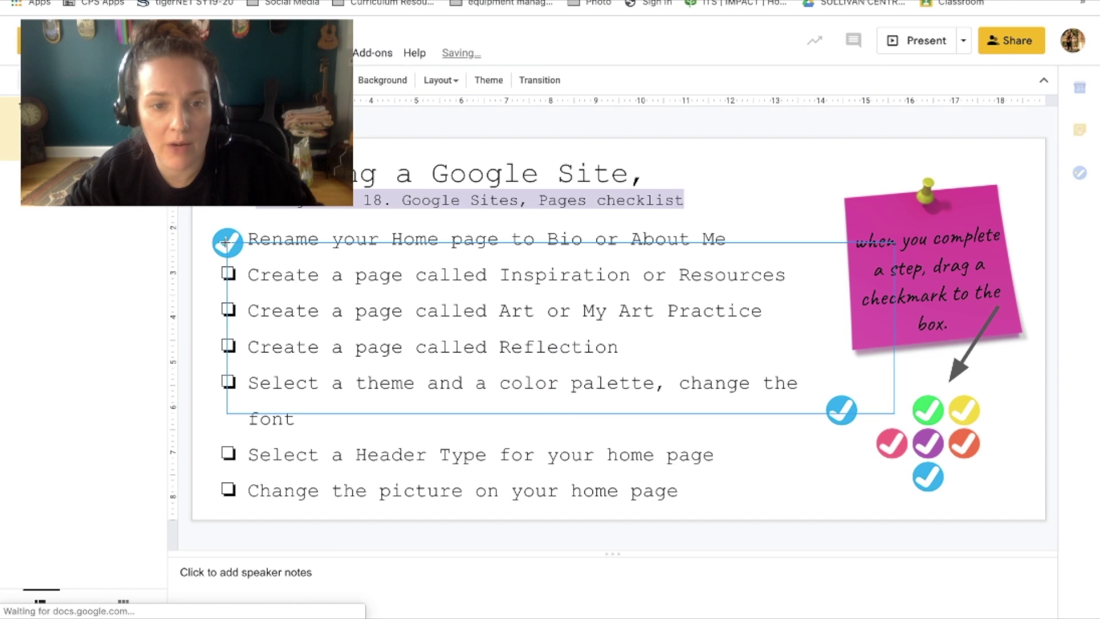
{"action": "left_click_drag", "start_coordinate": [337, 383], "coordinate": [730, 492]}
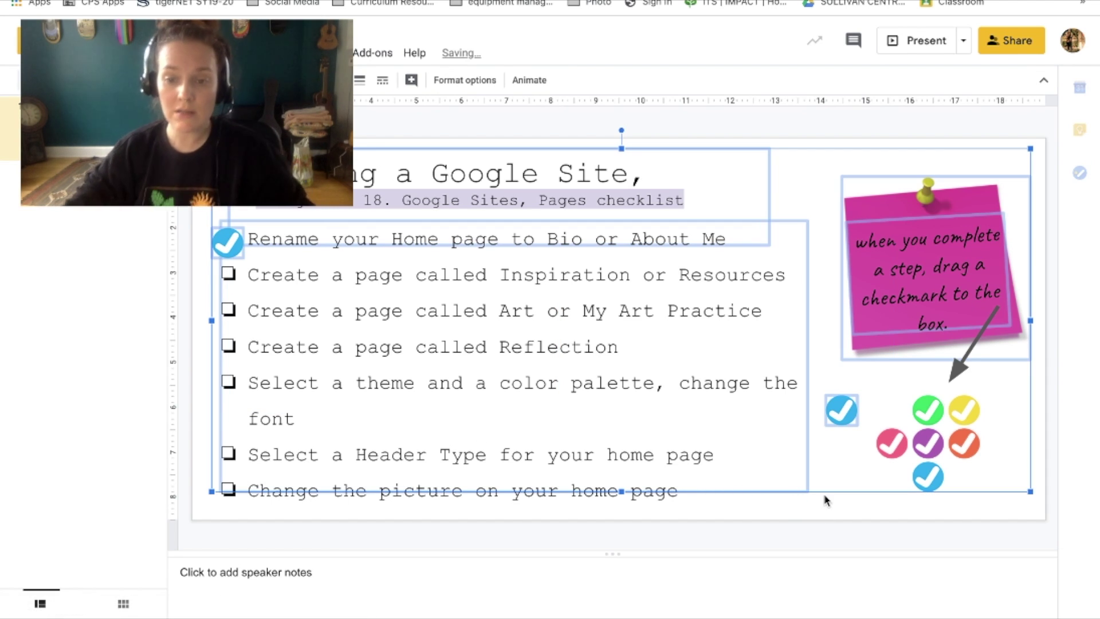
{"action": "left_click", "coordinate": [833, 509]}
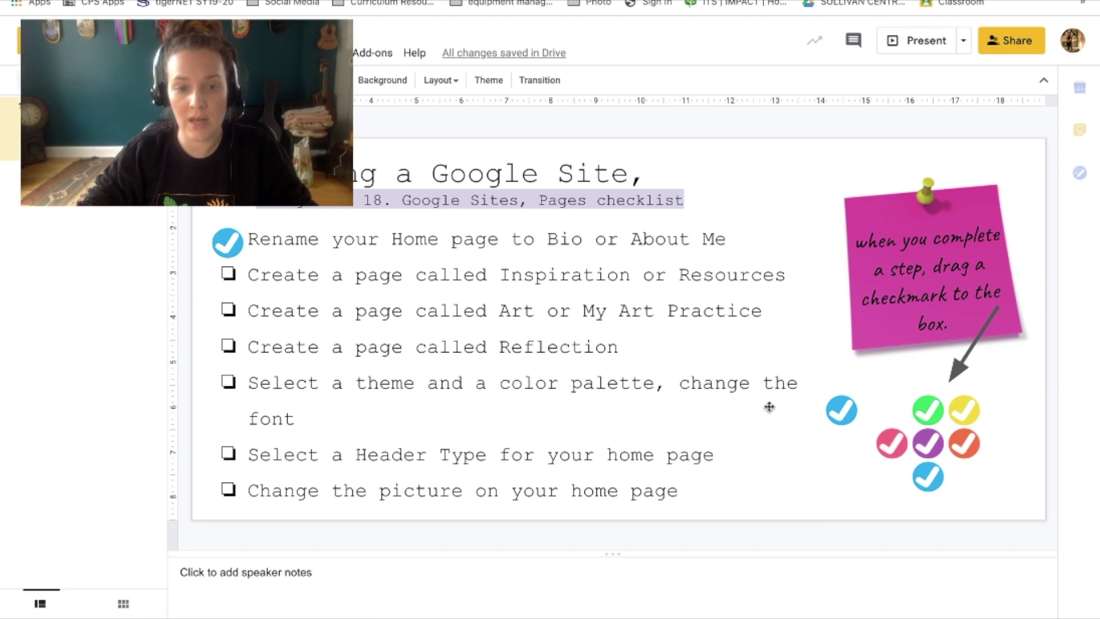
Checkmark the Inspiration page and Art page items, then return to the Classroom tab
{"action": "left_click_drag", "start_coordinate": [259, 418], "coordinate": [229, 273]}
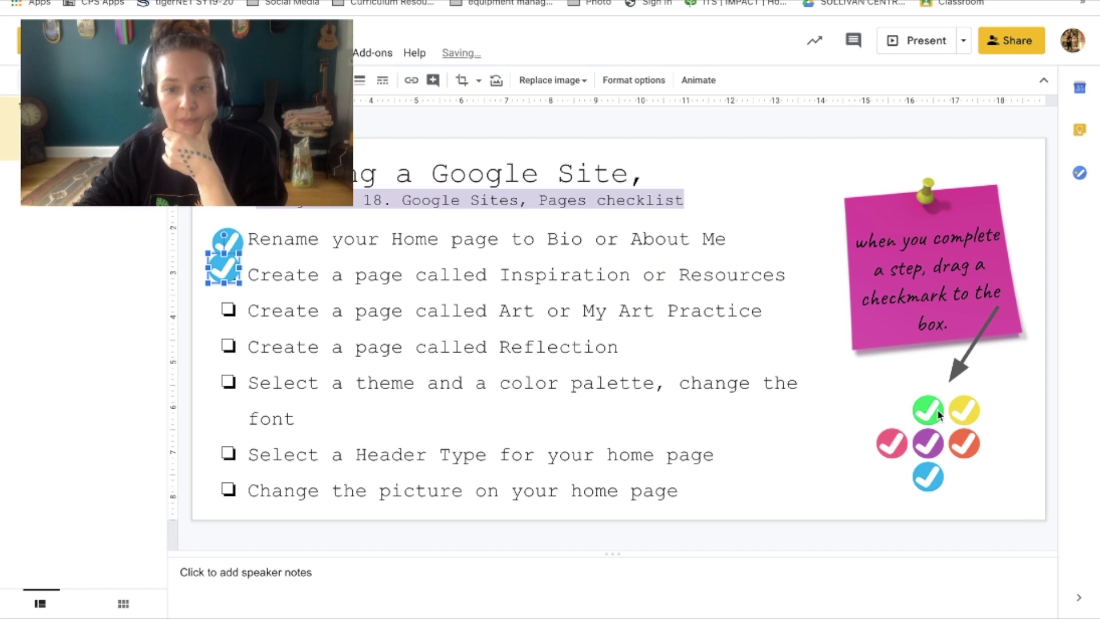
{"action": "left_click_drag", "start_coordinate": [938, 411], "coordinate": [230, 309]}
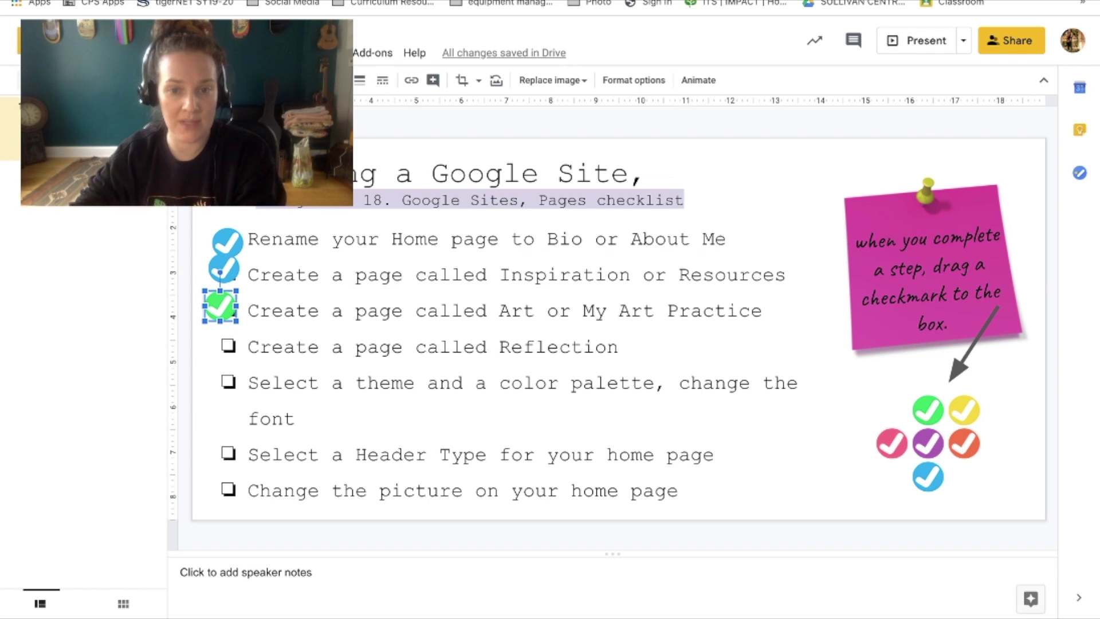
{"action": "key", "text": "ctrl+Tab"}
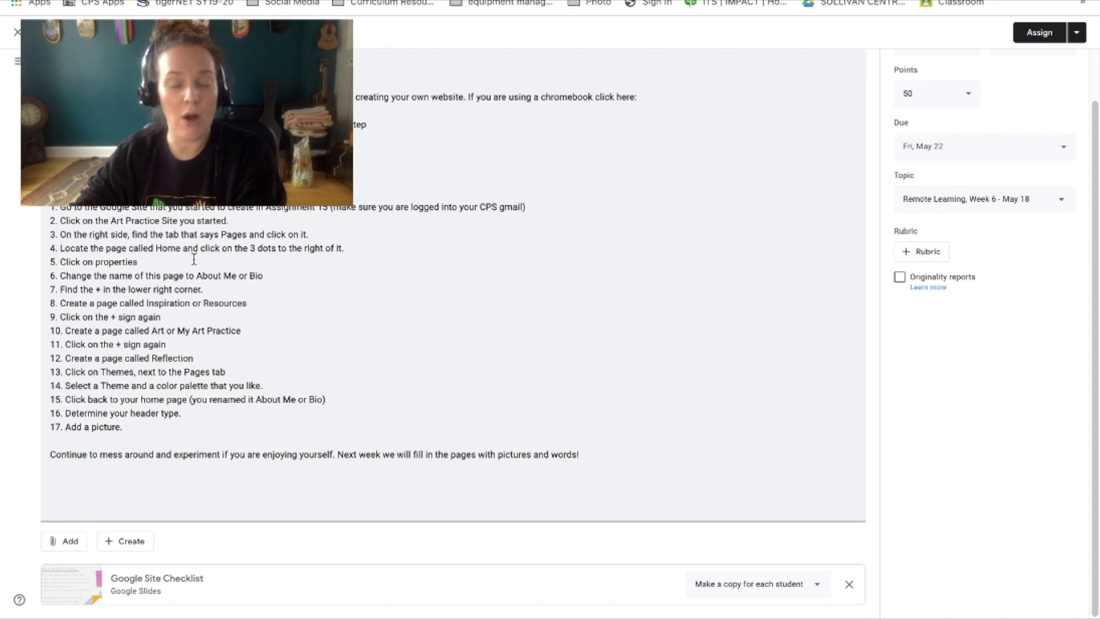
Scroll through the 17-step instructions, then bring the OBS Studio window forward via Mission Control
{"action": "scroll", "coordinate": [305, 343], "scroll_direction": "up", "scroll_amount": 1}
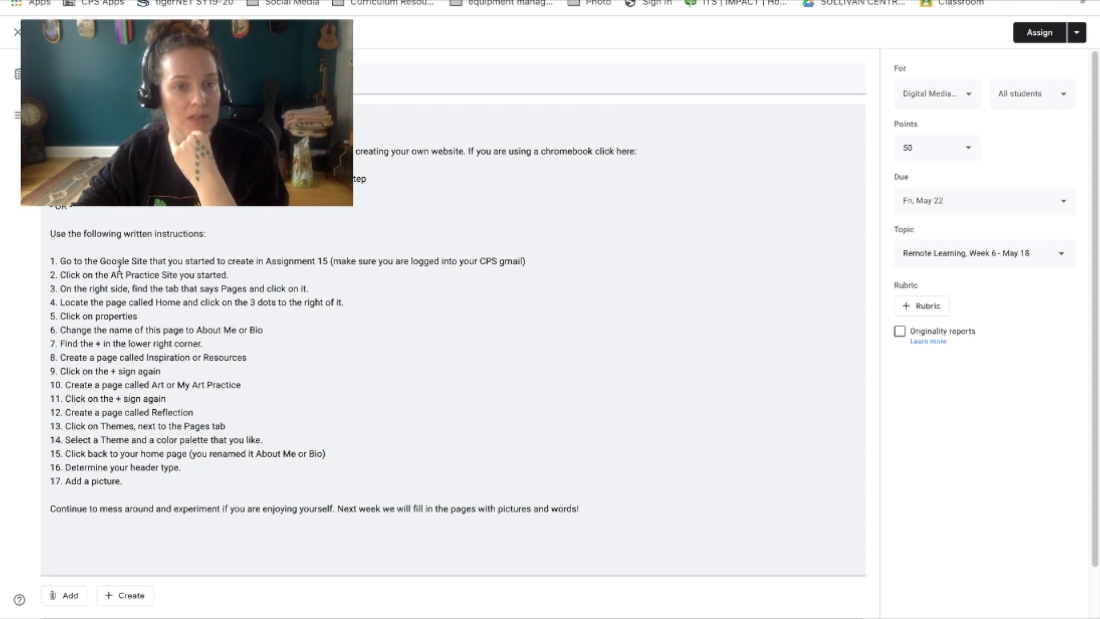
{"action": "key", "text": "ctrl+Up"}
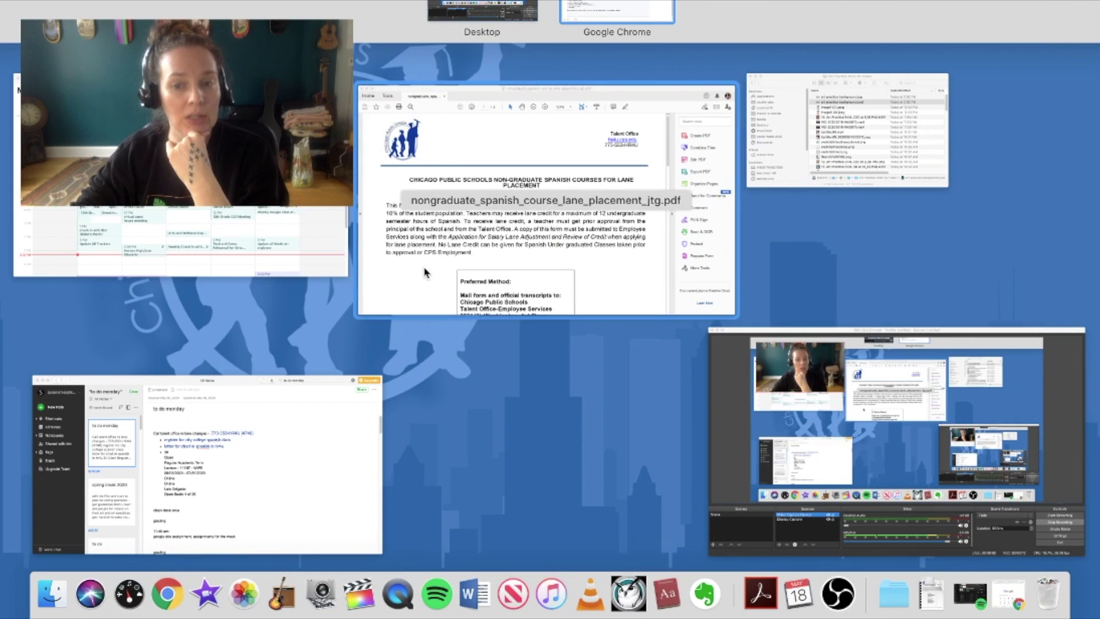
{"action": "left_click", "coordinate": [885, 447]}
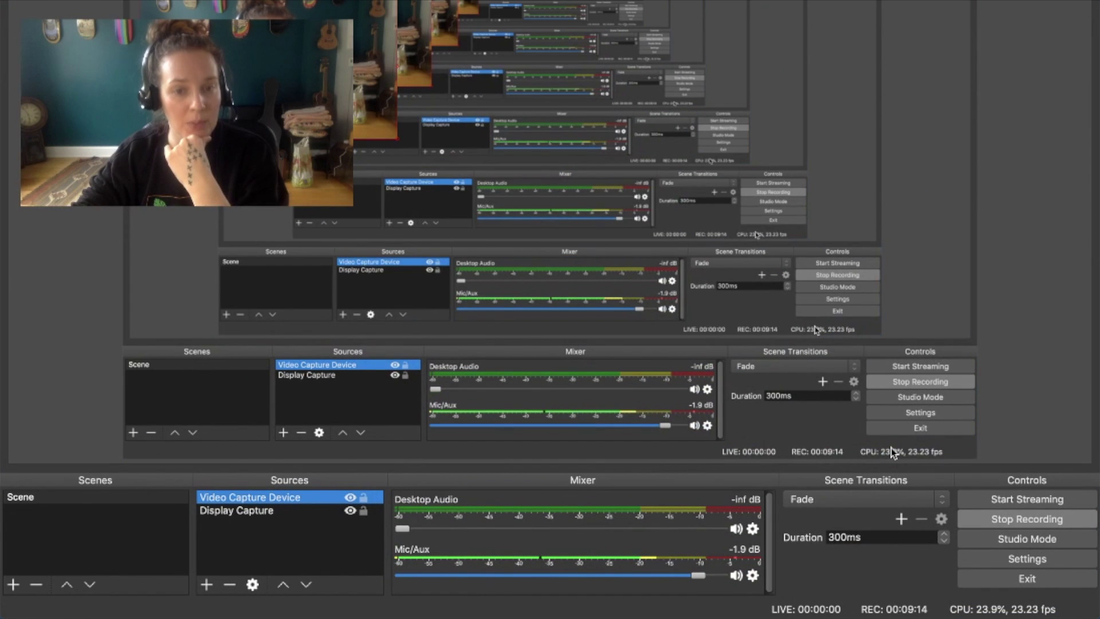